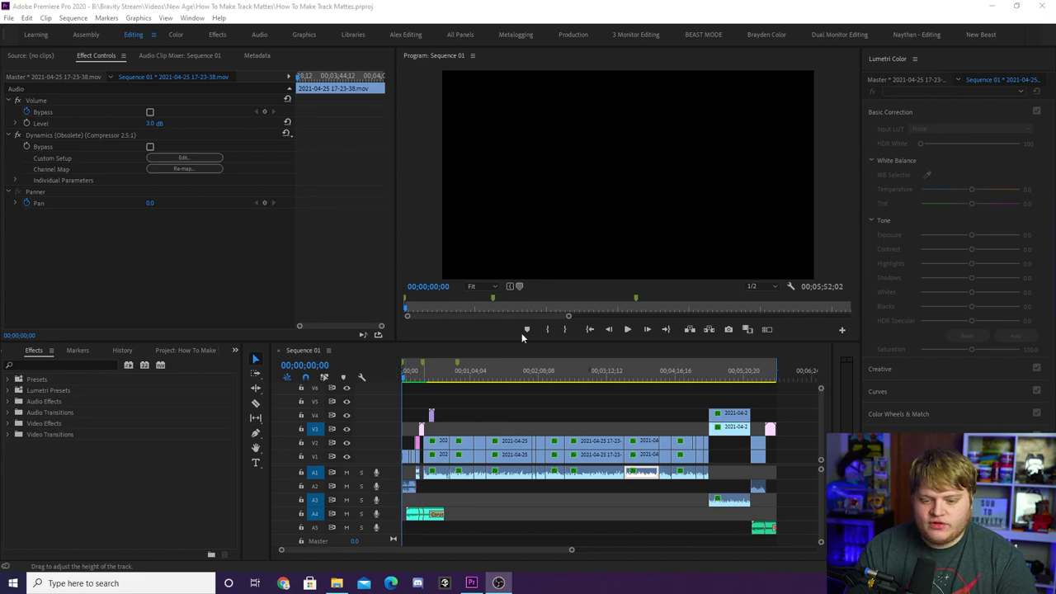
Step: Scrub Sequence 01's timeline to preview frames at 00;02;25;22 and 00;03;22;05
{"action": "left_click", "coordinate": [558, 376]}
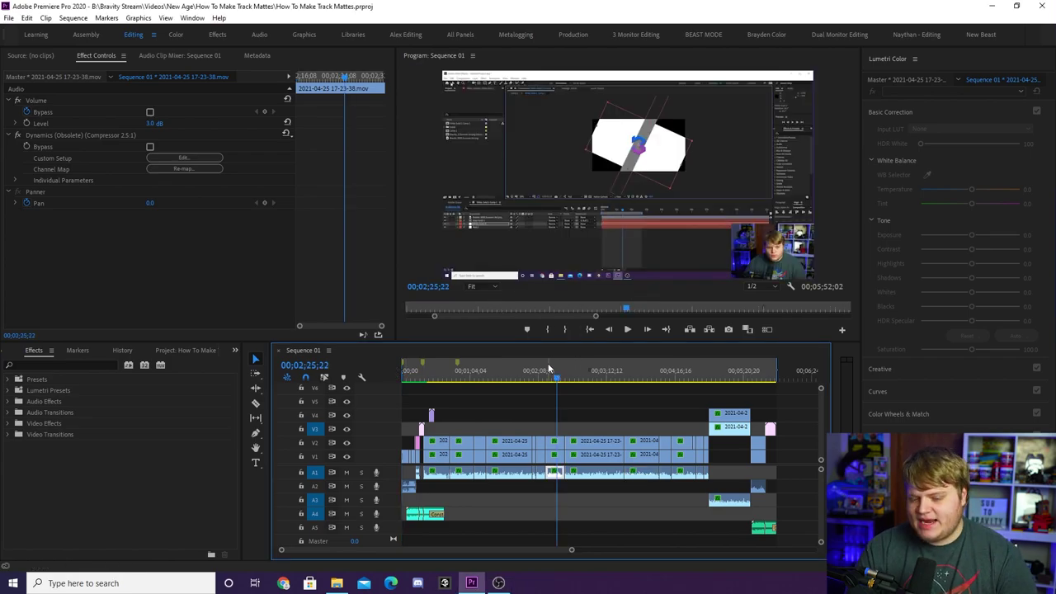
{"action": "left_click_drag", "start_coordinate": [556, 376], "coordinate": [390, 373]}
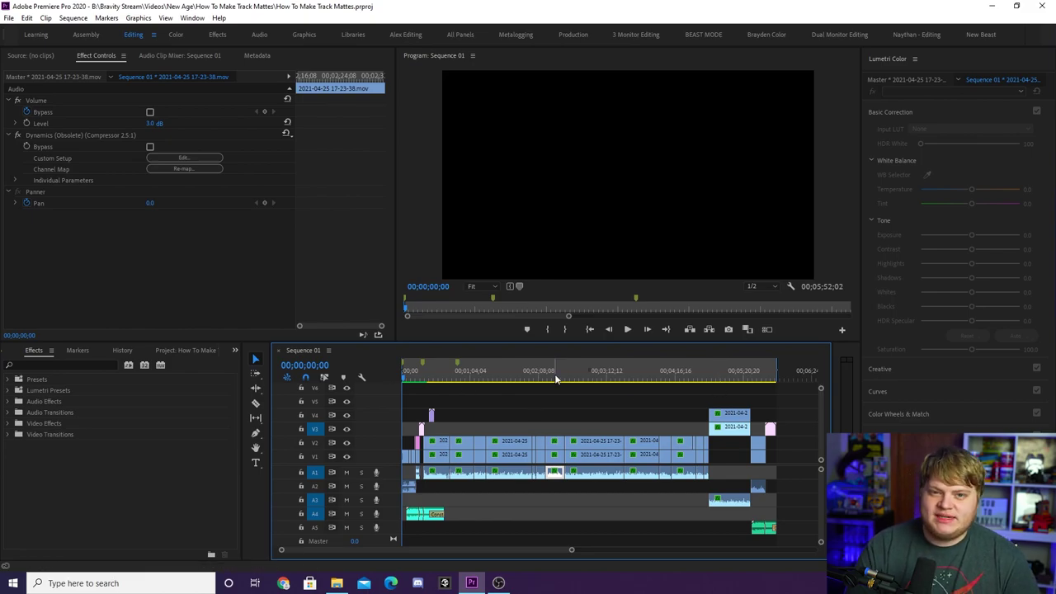
{"action": "left_click", "coordinate": [617, 378]}
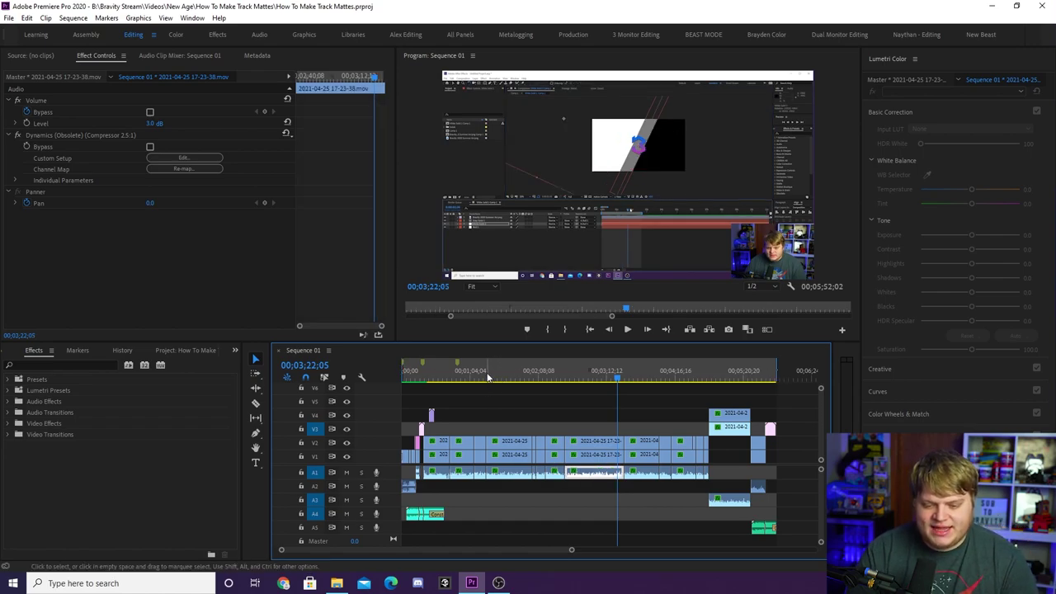
Step: Mark In and Out points, adjusting them into a 00;03;53;31 range
{"action": "left_click", "coordinate": [487, 378]}
{"action": "key", "text": "i"}
{"action": "left_click", "coordinate": [690, 379]}
{"action": "key", "text": "o"}
{"action": "left_click", "coordinate": [542, 377]}
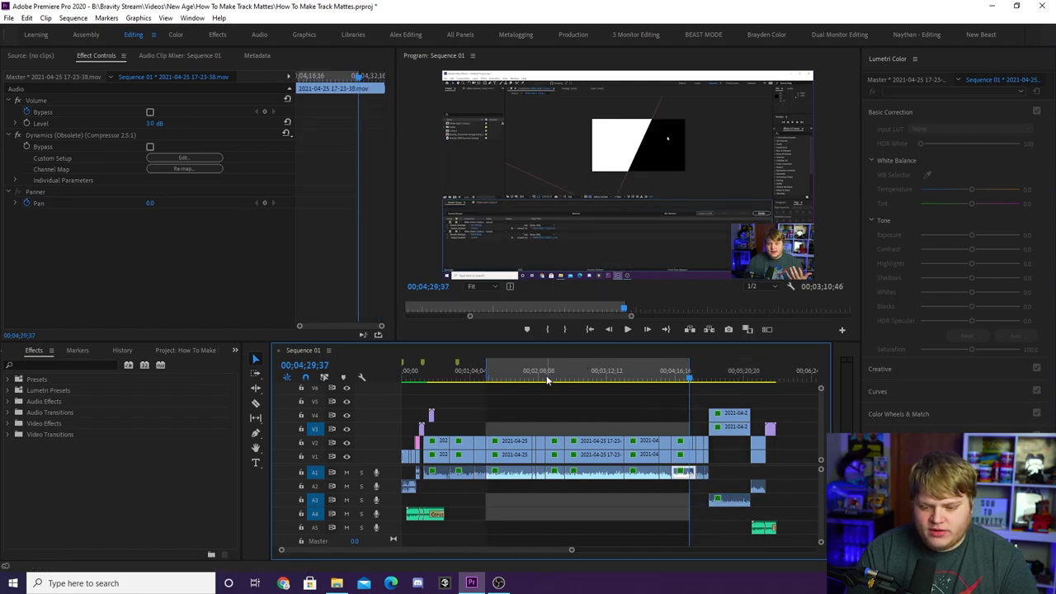
{"action": "key", "text": "i"}
{"action": "left_click", "coordinate": [650, 378]}
{"action": "key", "text": "o"}
{"action": "left_click", "coordinate": [450, 377]}
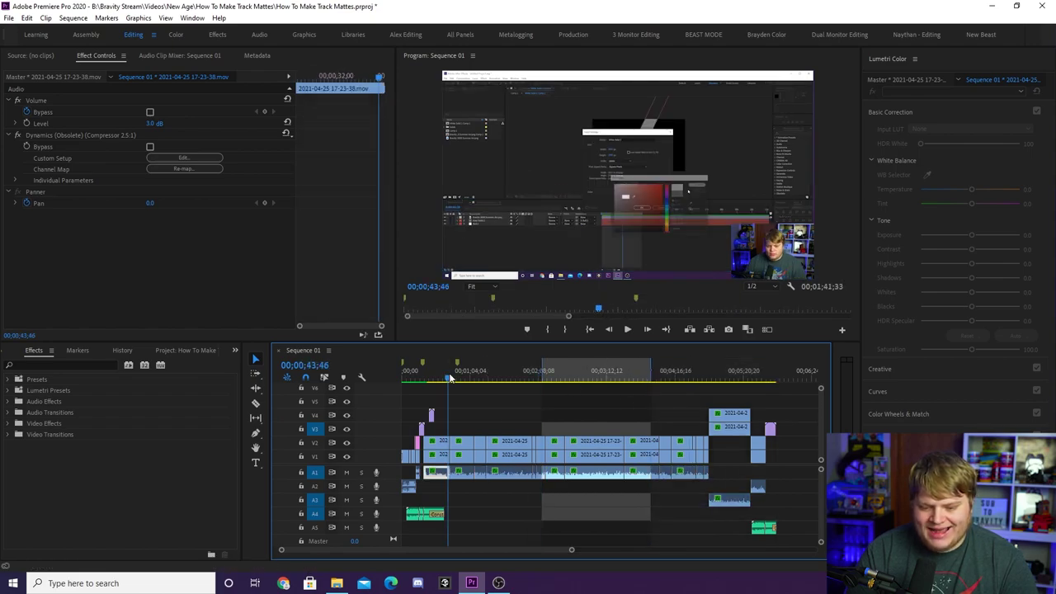
{"action": "key", "text": "i"}
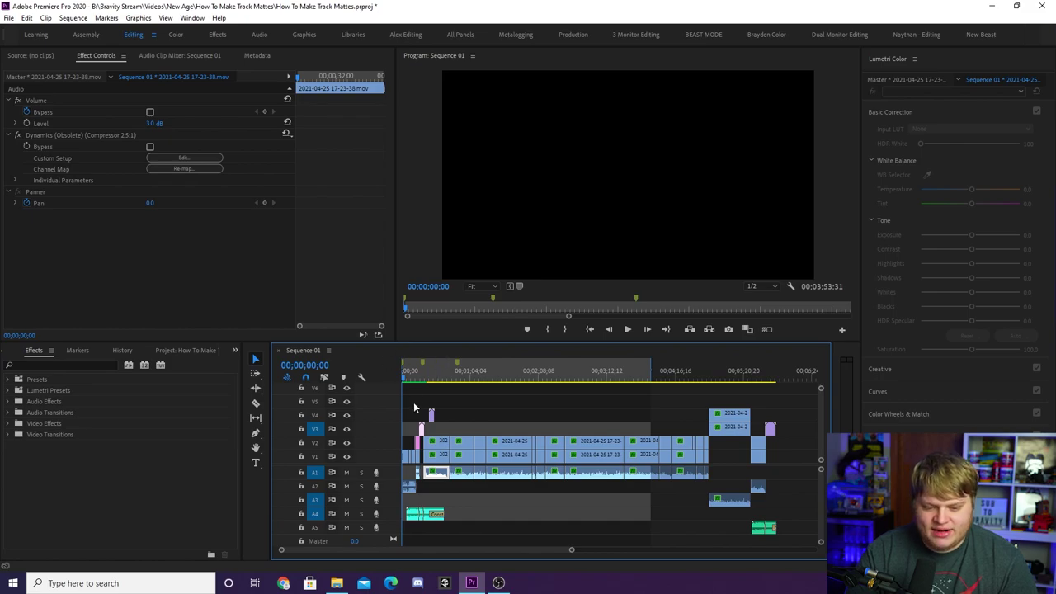
Step: Move the Out point to the sequence's last frame for a 00;05;52;01 range, then zoom out the timeline
{"action": "left_click", "coordinate": [772, 376]}
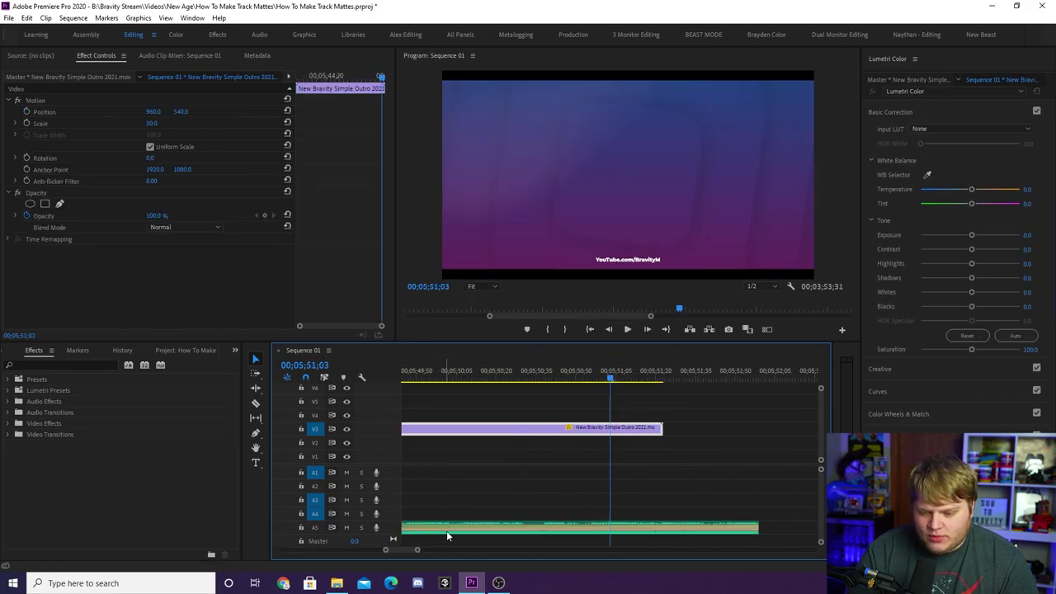
{"action": "left_click_drag", "start_coordinate": [610, 377], "coordinate": [763, 384]}
{"action": "left_click", "coordinate": [714, 378]}
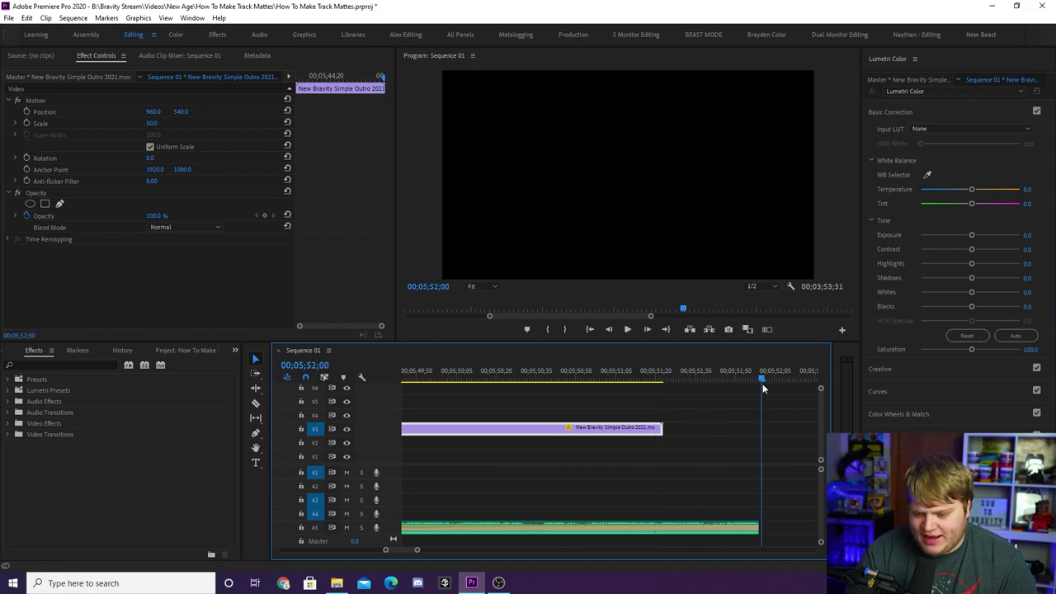
{"action": "key", "text": "o"}
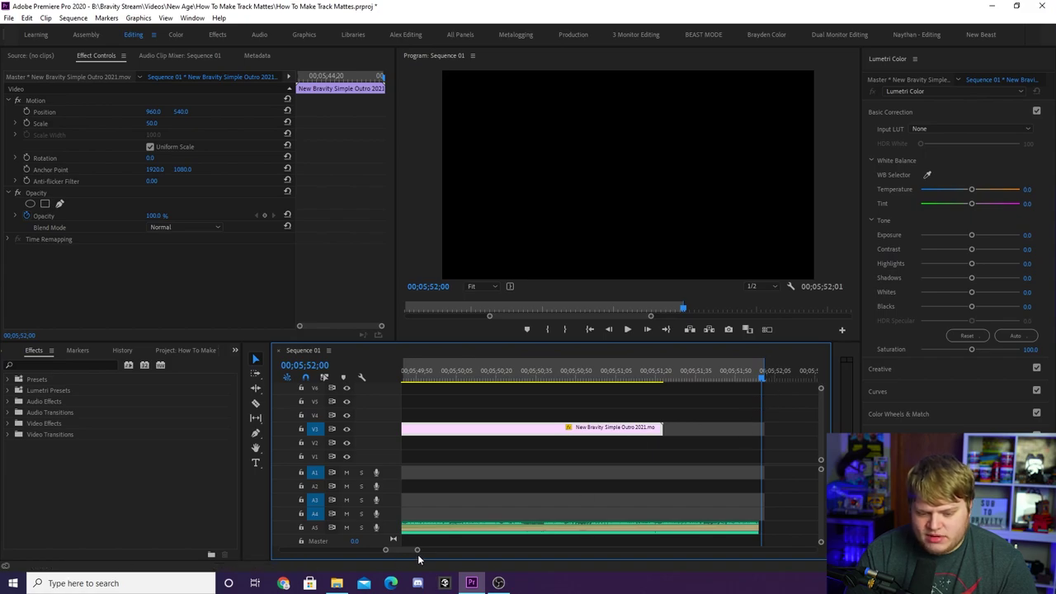
{"action": "left_click_drag", "start_coordinate": [417, 549], "coordinate": [349, 561]}
{"action": "left_click_drag", "start_coordinate": [586, 550], "coordinate": [628, 549]}
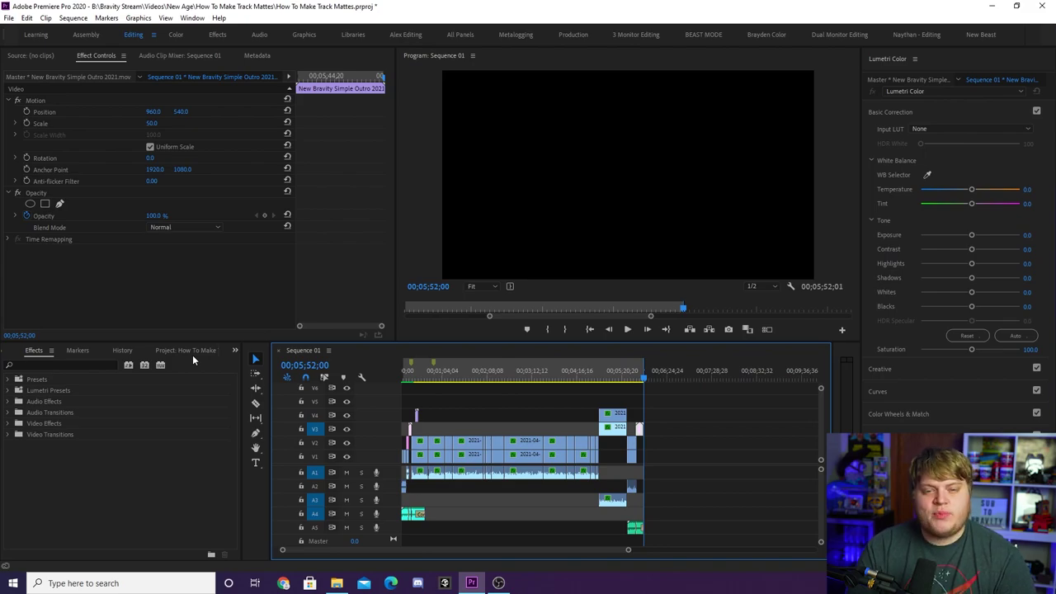
{"action": "left_click", "coordinate": [729, 372]}
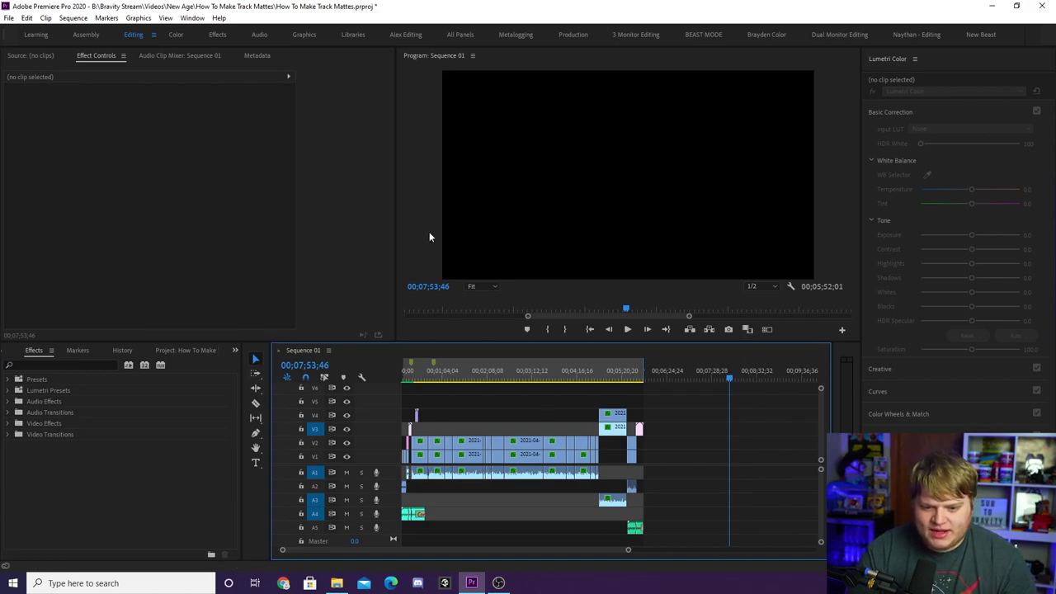
{"action": "left_click", "coordinate": [373, 223]}
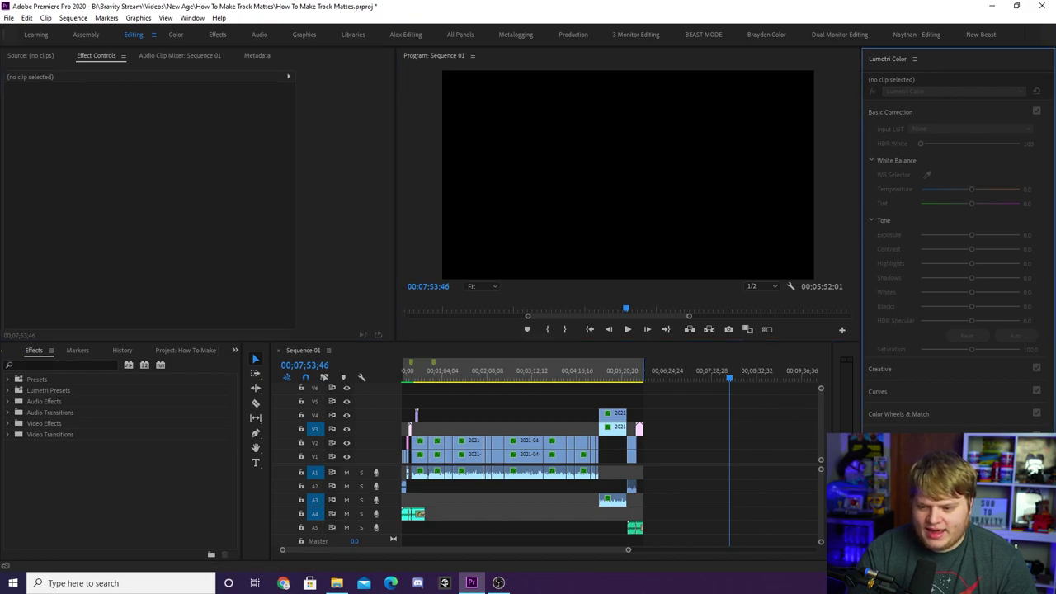
{"action": "left_click", "coordinate": [197, 482]}
{"action": "left_click", "coordinate": [381, 357]}
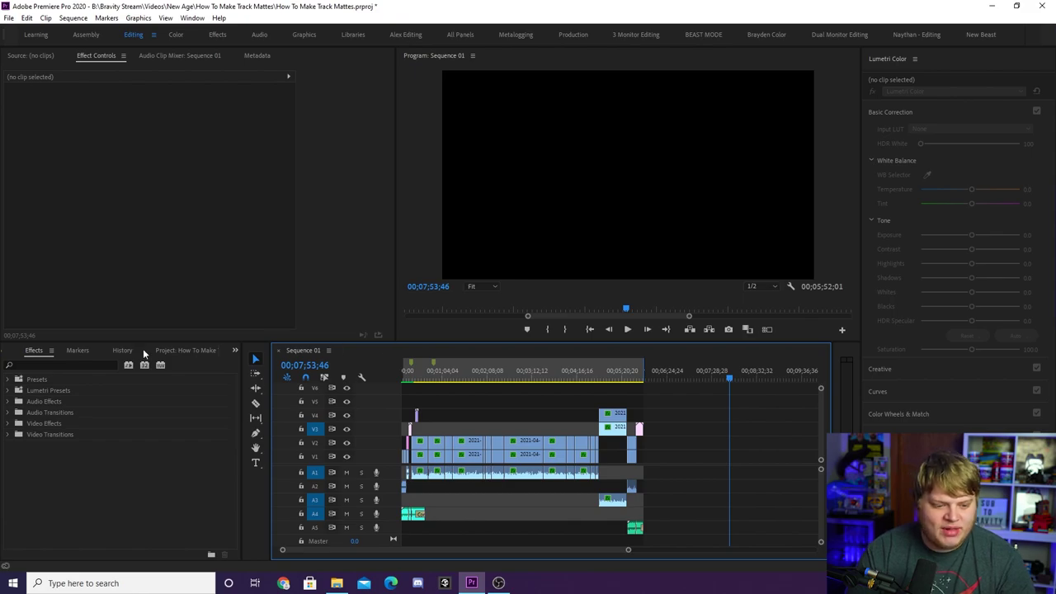
{"action": "left_click", "coordinate": [4, 351]}
{"action": "left_click", "coordinate": [201, 350]}
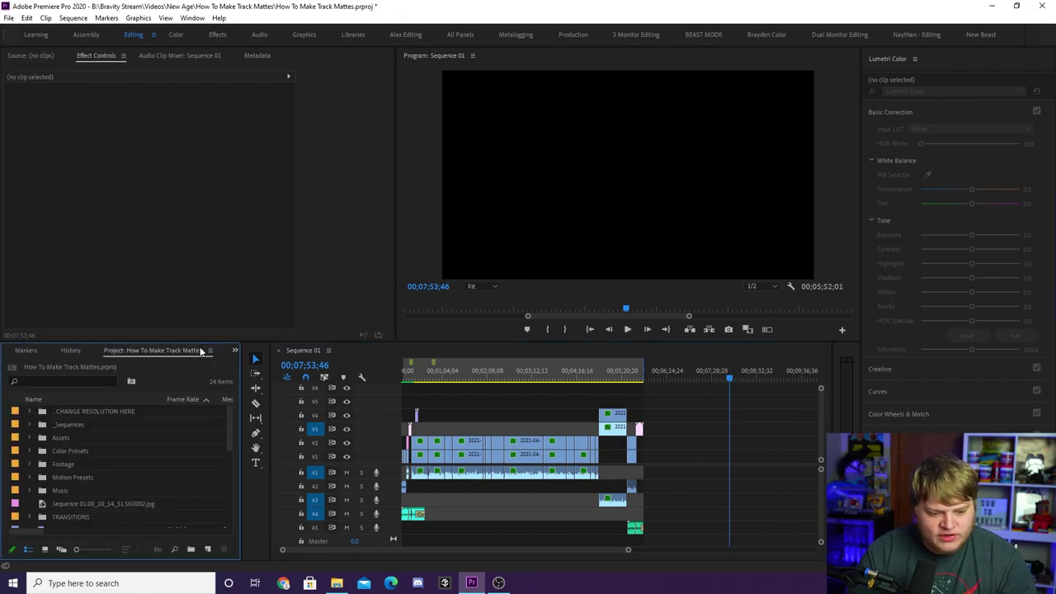
{"action": "scroll", "coordinate": [109, 506], "scroll_direction": "down", "scroll_amount": 4}
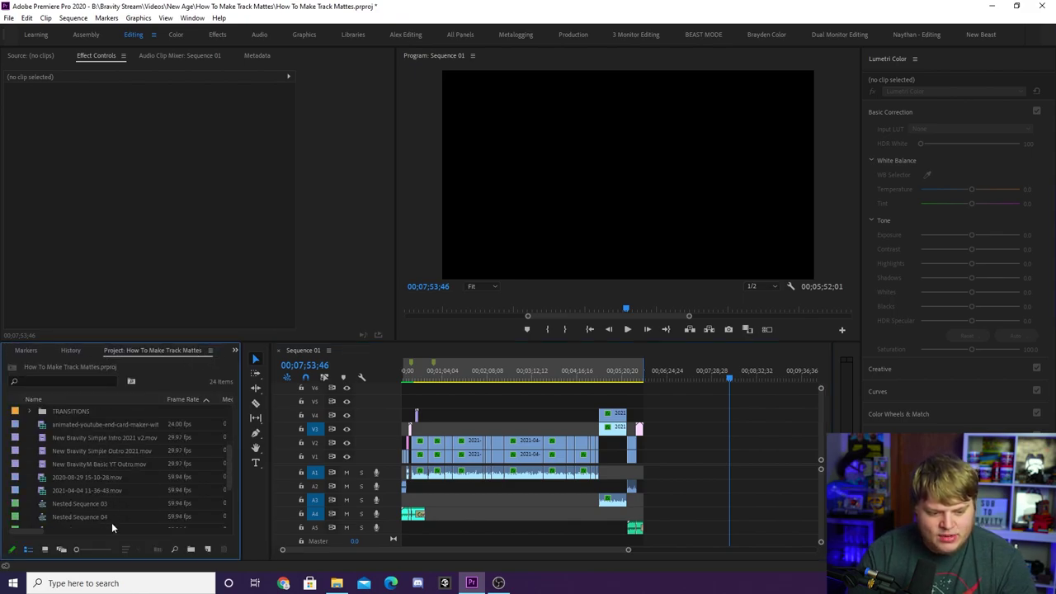
{"action": "left_click", "coordinate": [71, 487]}
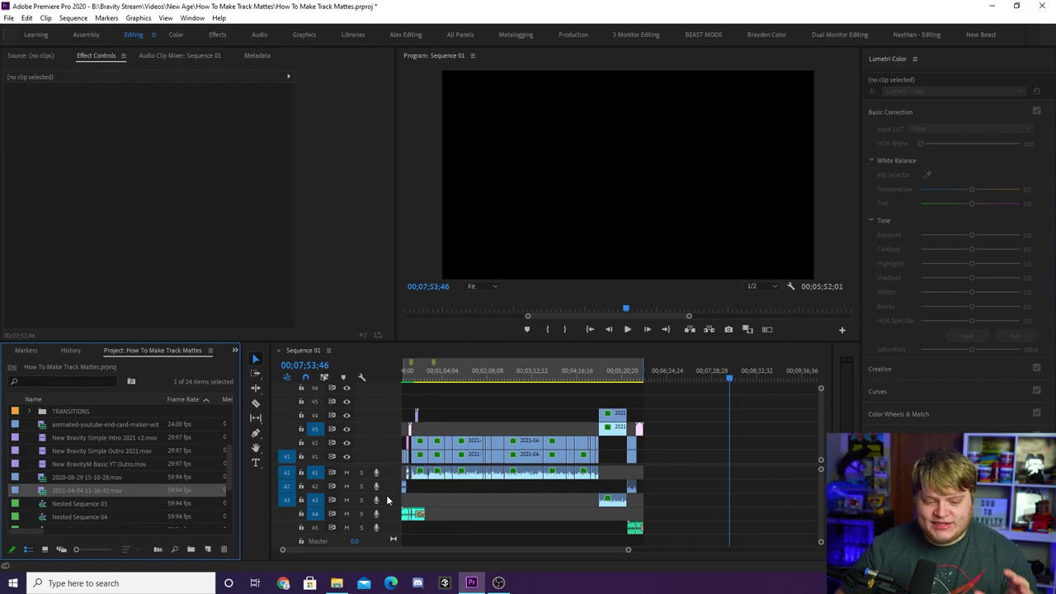
{"action": "left_click", "coordinate": [732, 372]}
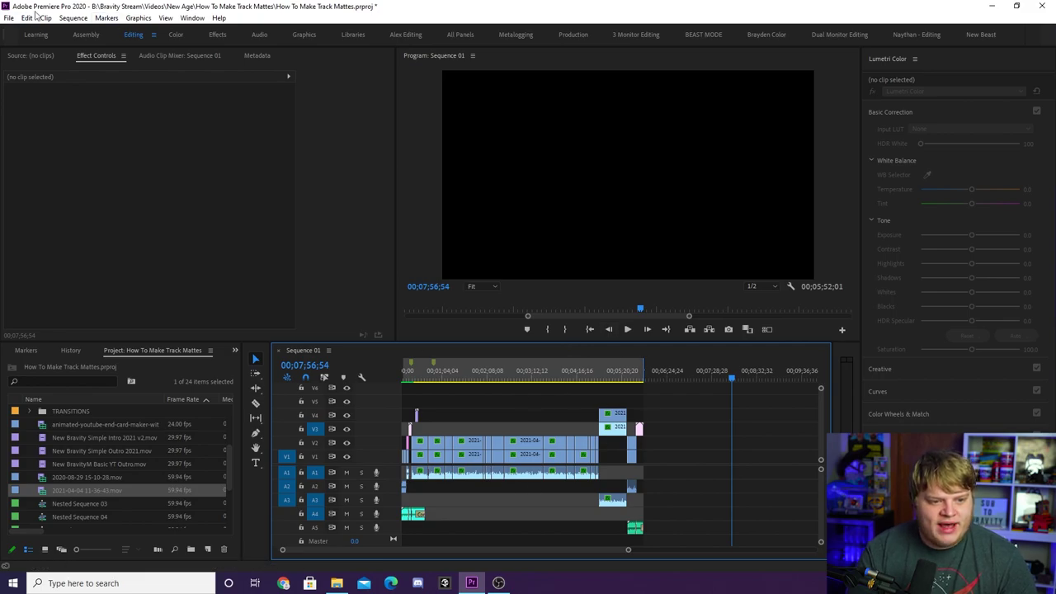
Step: Open File > Export > Media for Sequence 01 and check the H.264 format list
{"action": "left_click", "coordinate": [8, 17]}
{"action": "mouse_move", "coordinate": [77, 329]}
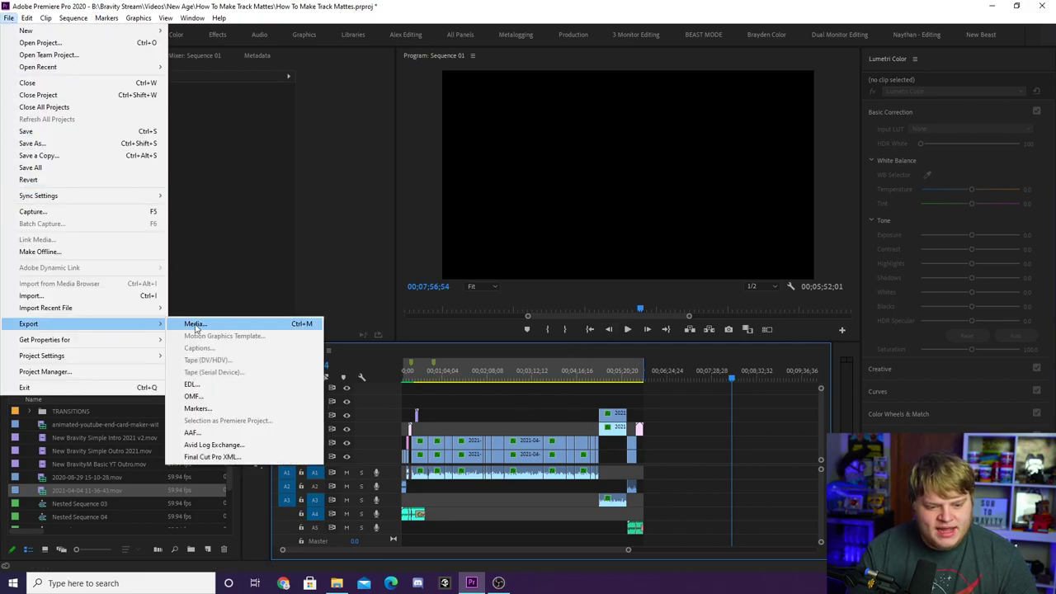
{"action": "left_click", "coordinate": [196, 325]}
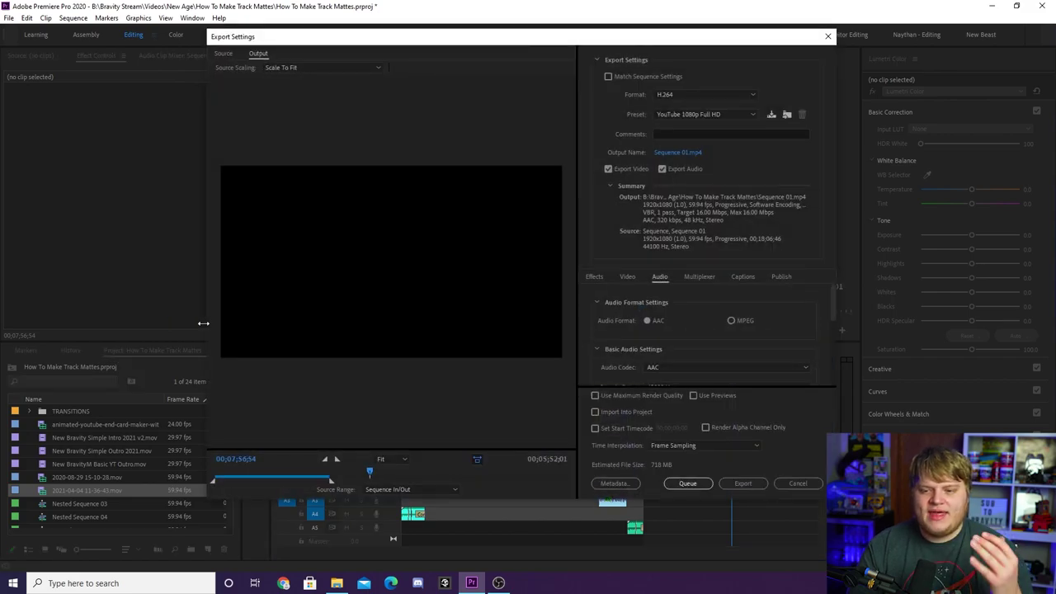
{"action": "left_click", "coordinate": [672, 92]}
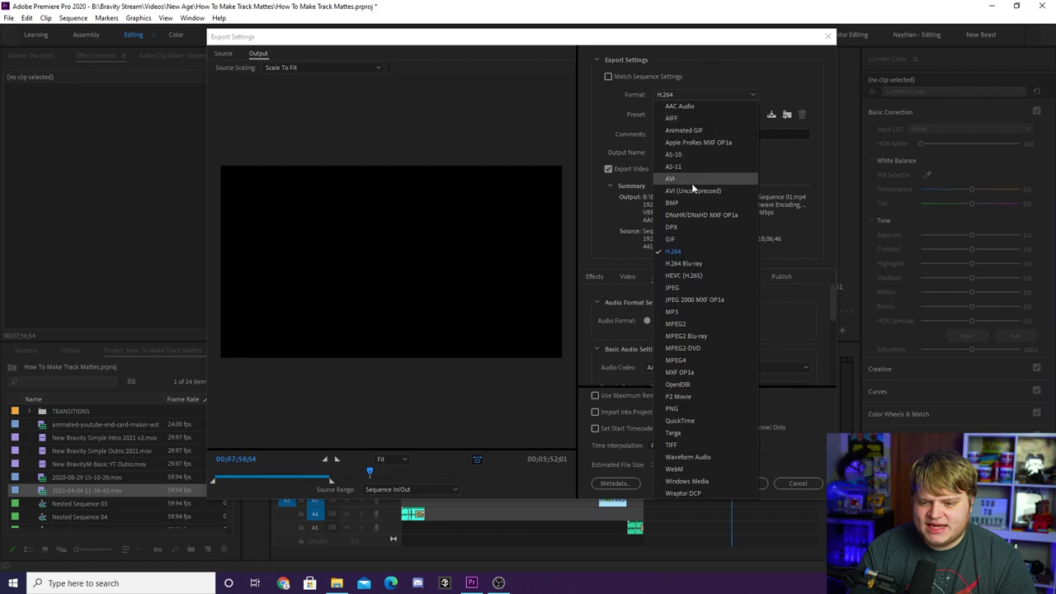
Step: Keep H.264 and, after browsing other presets, stay on YouTube 1080p Full HD (718 MB)
{"action": "left_click", "coordinate": [687, 252]}
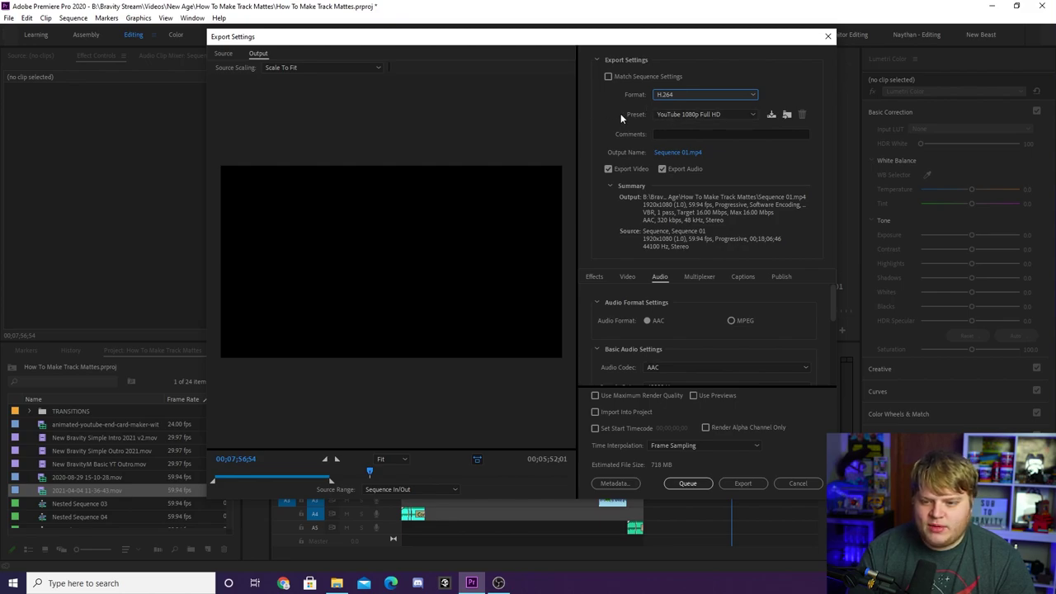
{"action": "left_click", "coordinate": [706, 114]}
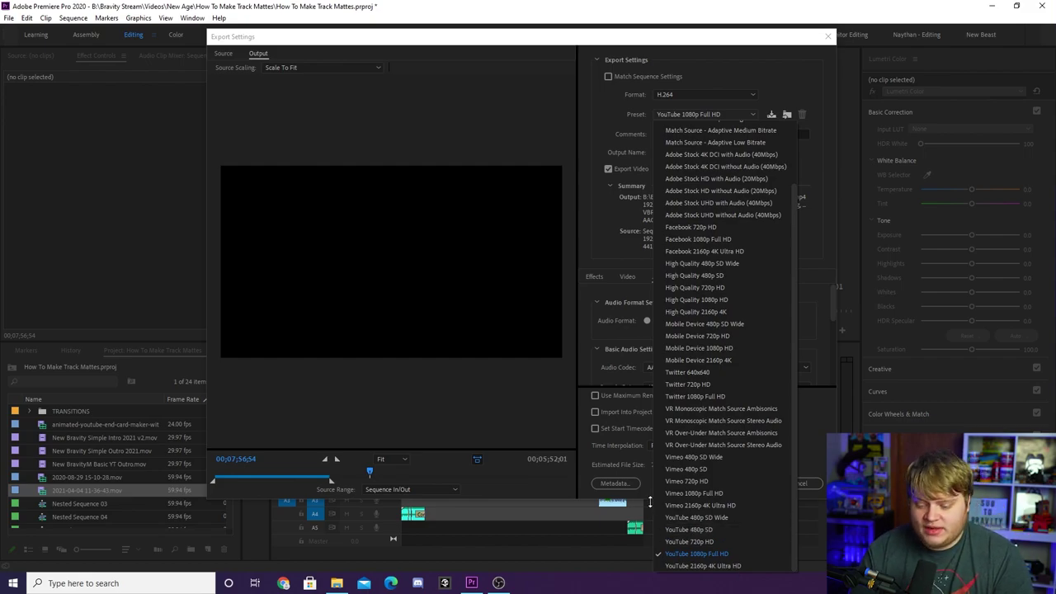
{"action": "left_click", "coordinate": [701, 555]}
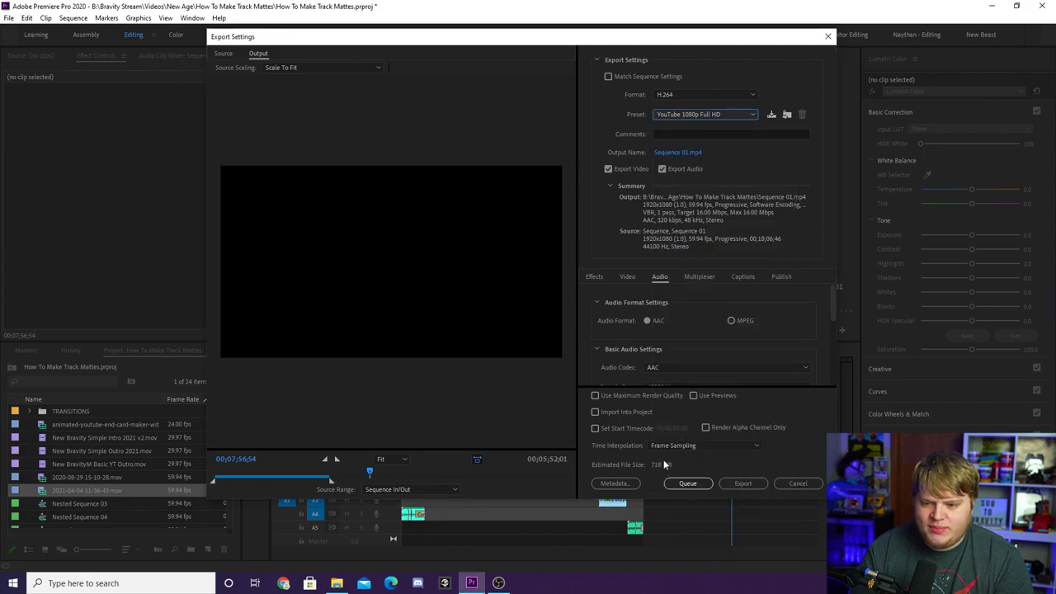
{"action": "left_click", "coordinate": [689, 120]}
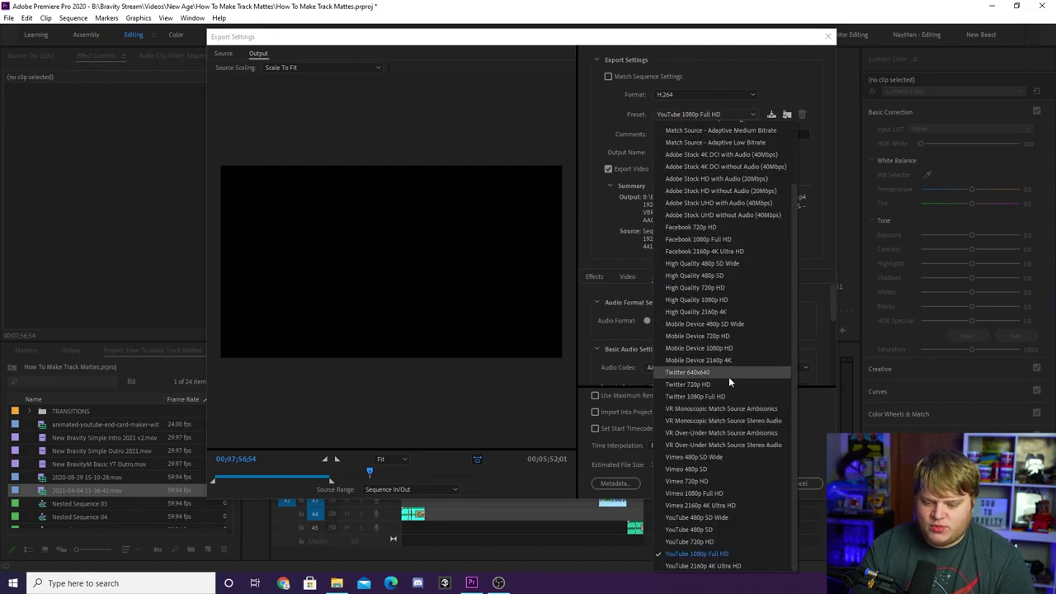
{"action": "left_click", "coordinate": [703, 555]}
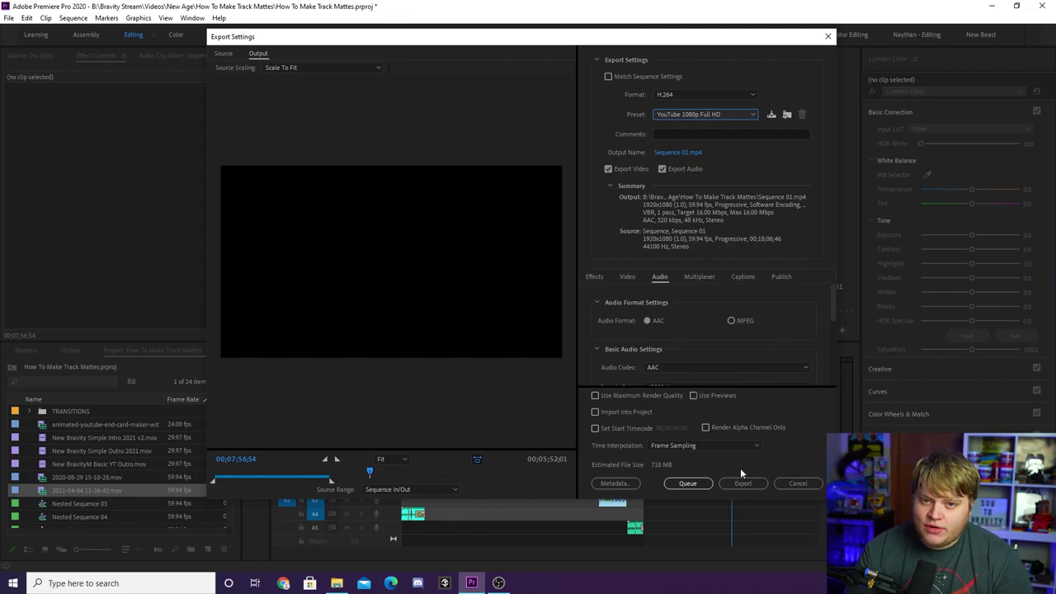
{"action": "left_click", "coordinate": [712, 113]}
{"action": "scroll", "coordinate": [706, 284], "scroll_direction": "up", "scroll_amount": 5}
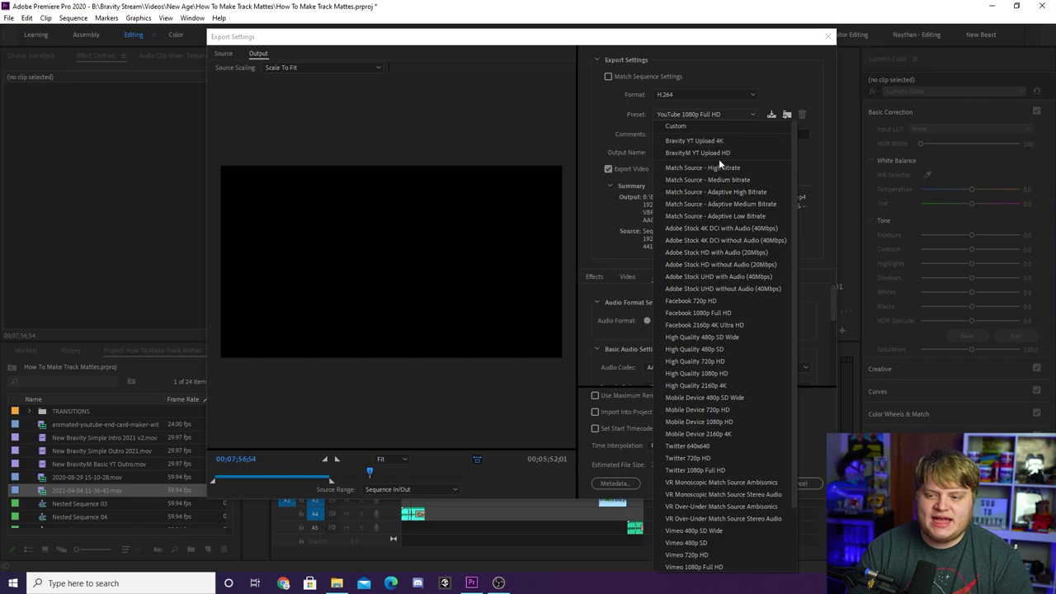
{"action": "left_click", "coordinate": [603, 119]}
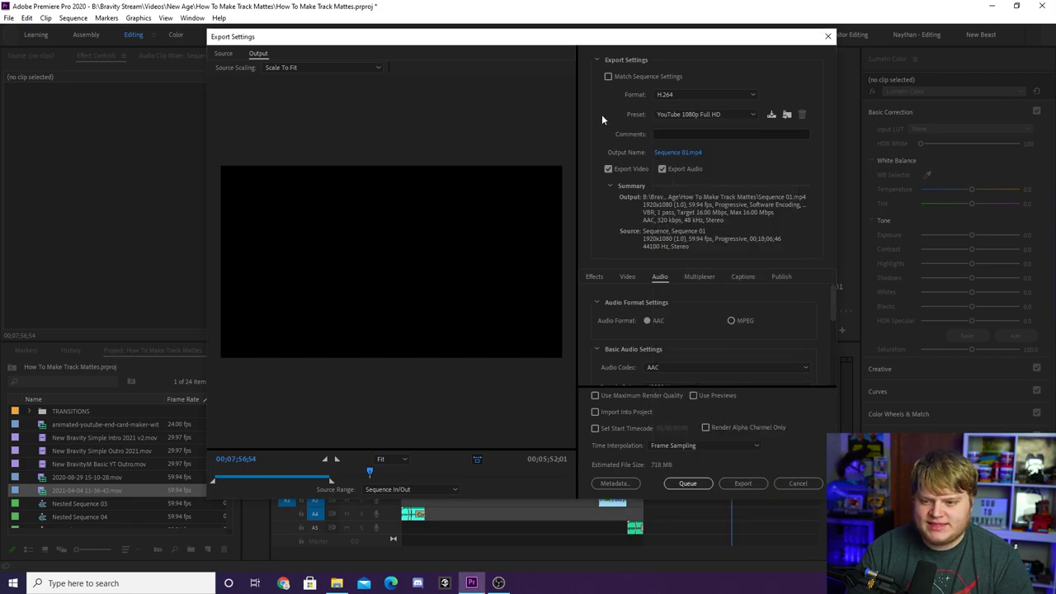
{"action": "left_click", "coordinate": [689, 115]}
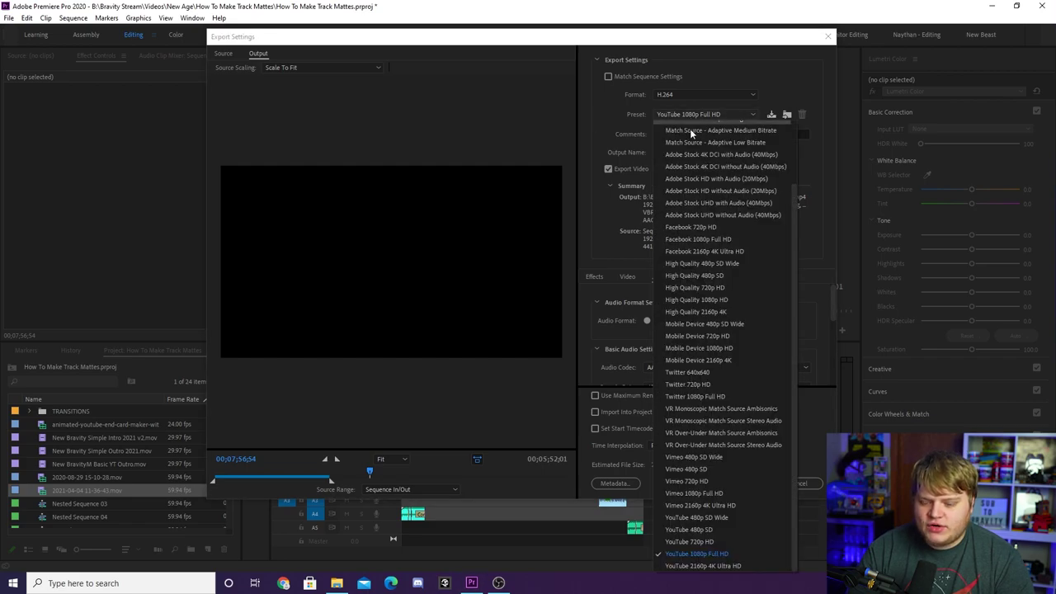
{"action": "left_click", "coordinate": [709, 554]}
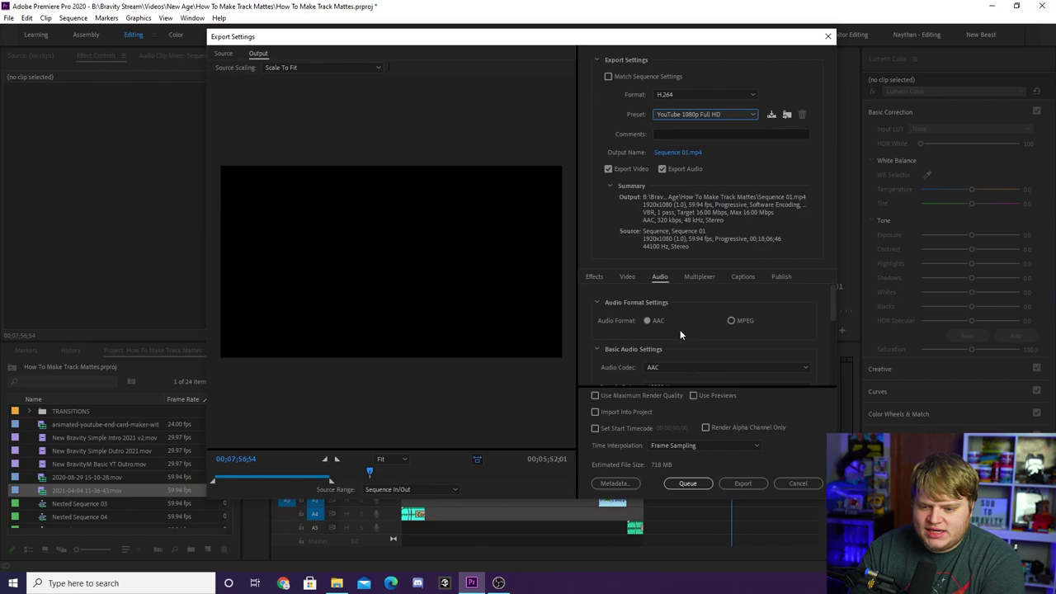
Step: Set the video Target Bitrate to 25 Mbps and enable Use Maximum Render Quality
{"action": "left_click", "coordinate": [627, 277]}
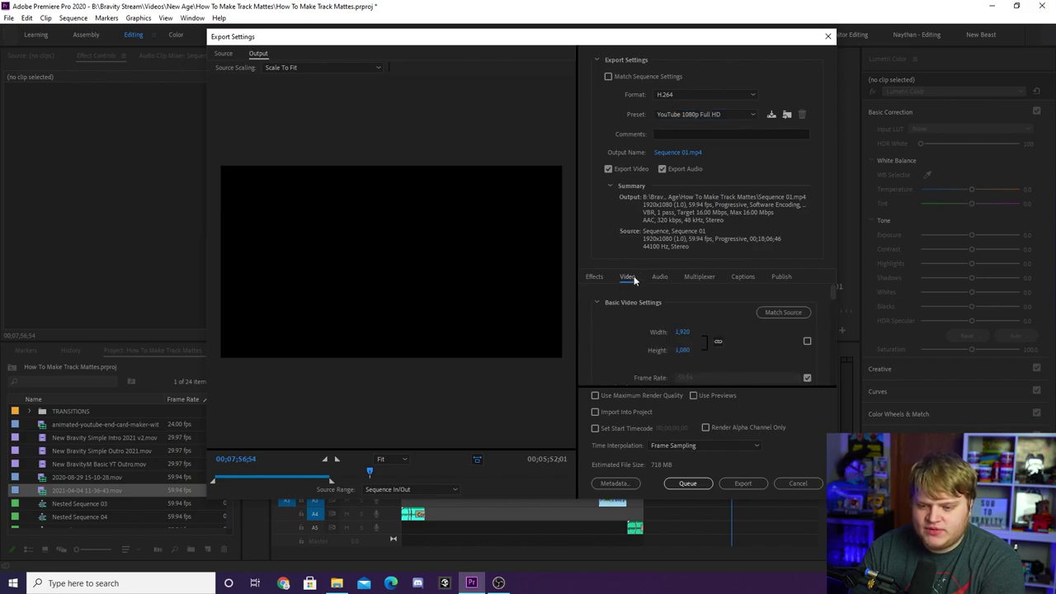
{"action": "scroll", "coordinate": [670, 343], "scroll_direction": "down", "scroll_amount": 6}
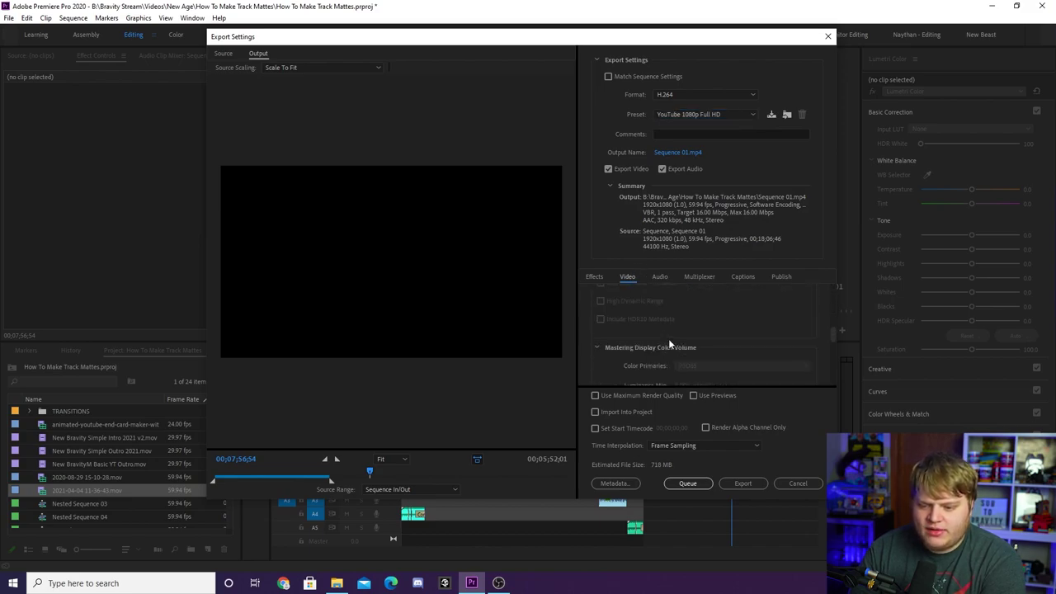
{"action": "scroll", "coordinate": [669, 344], "scroll_direction": "down", "scroll_amount": 2}
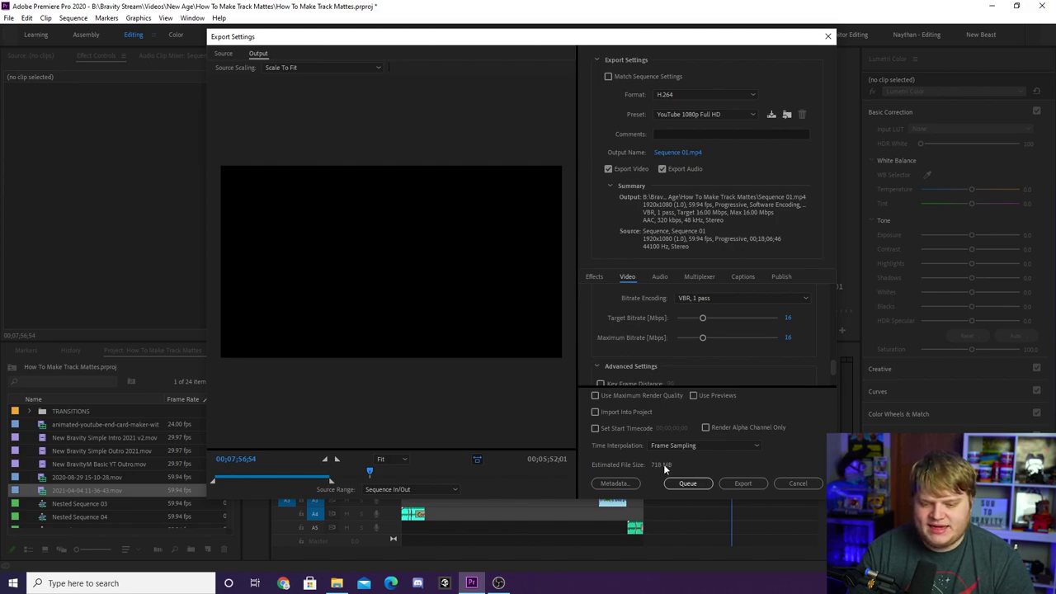
{"action": "left_click", "coordinate": [788, 319]}
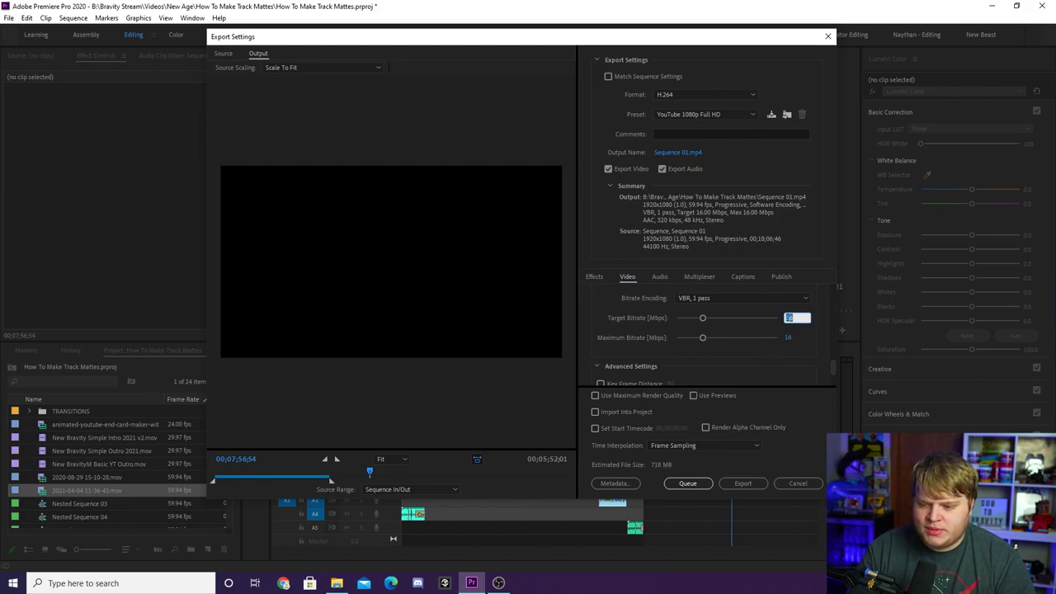
{"action": "type", "text": "25"}
{"action": "key", "text": "Return"}
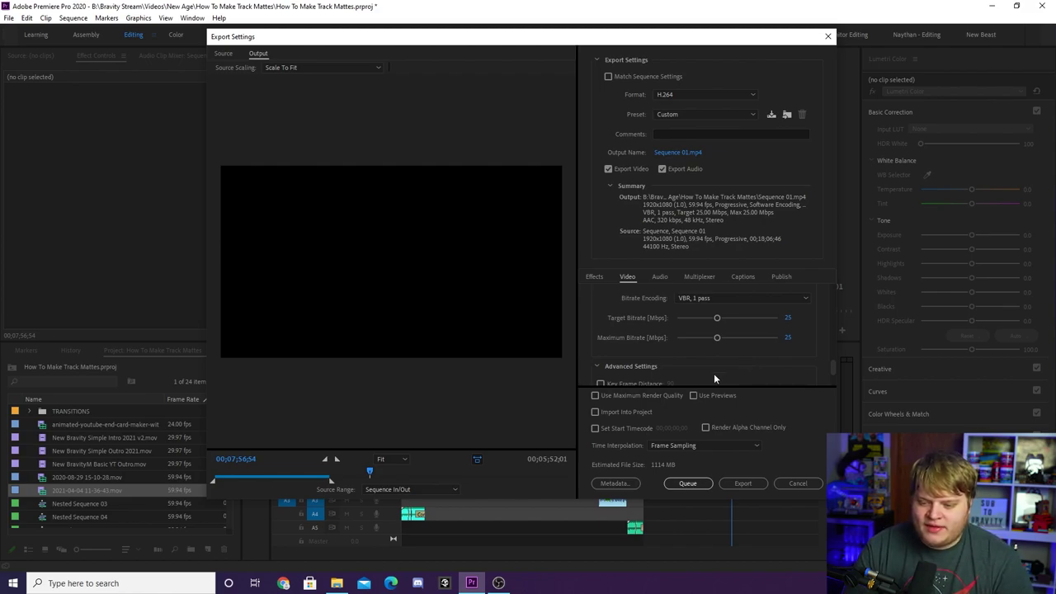
{"action": "left_click", "coordinate": [596, 395]}
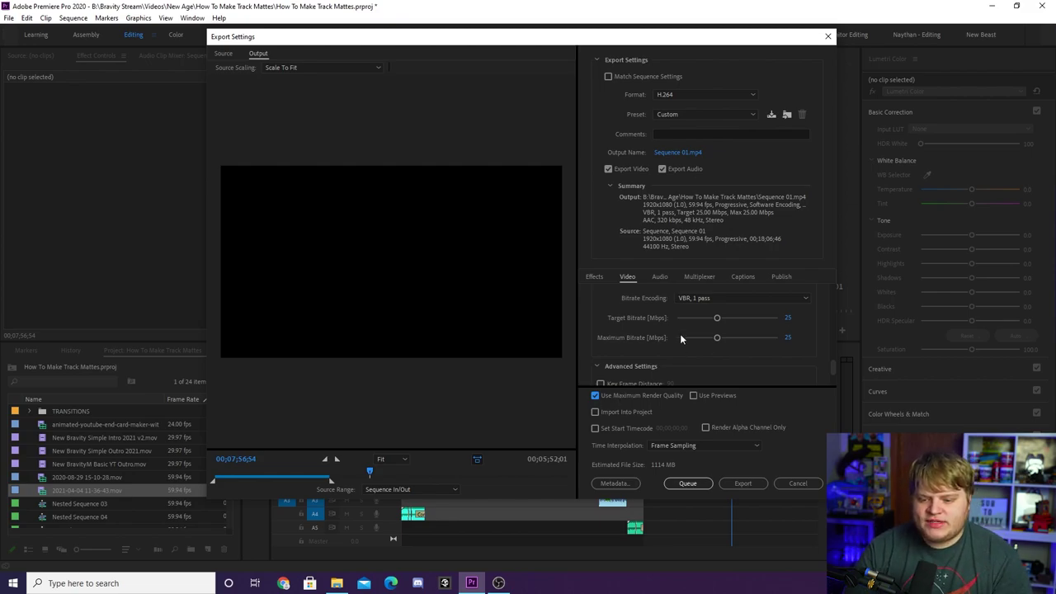
Step: Try CBR and VBR 2 pass bitrate encoding, finally keeping VBR, 1 pass
{"action": "scroll", "coordinate": [679, 345], "scroll_direction": "up", "scroll_amount": 1}
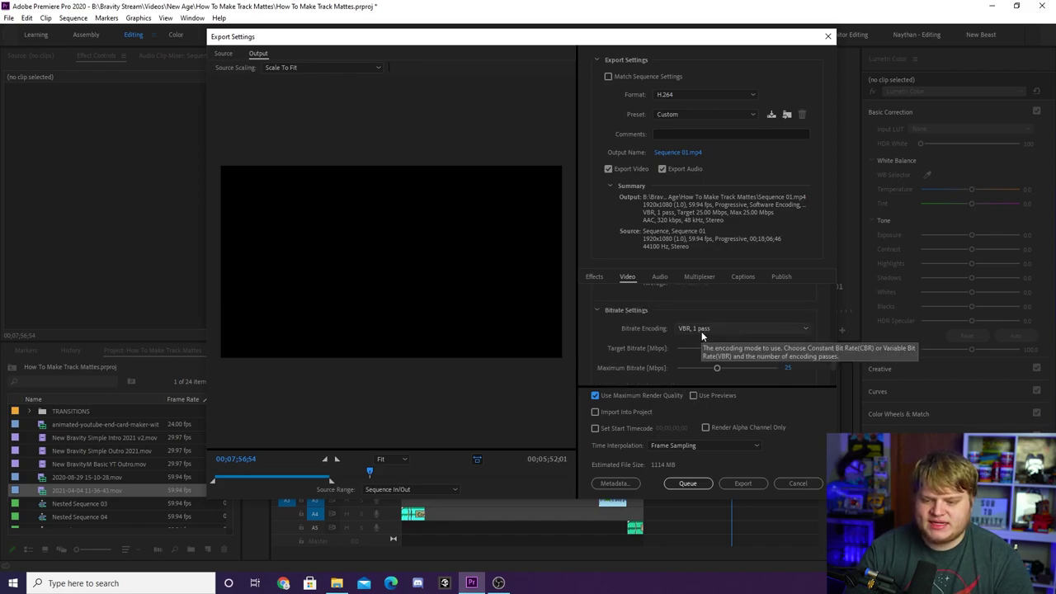
{"action": "left_click", "coordinate": [701, 329]}
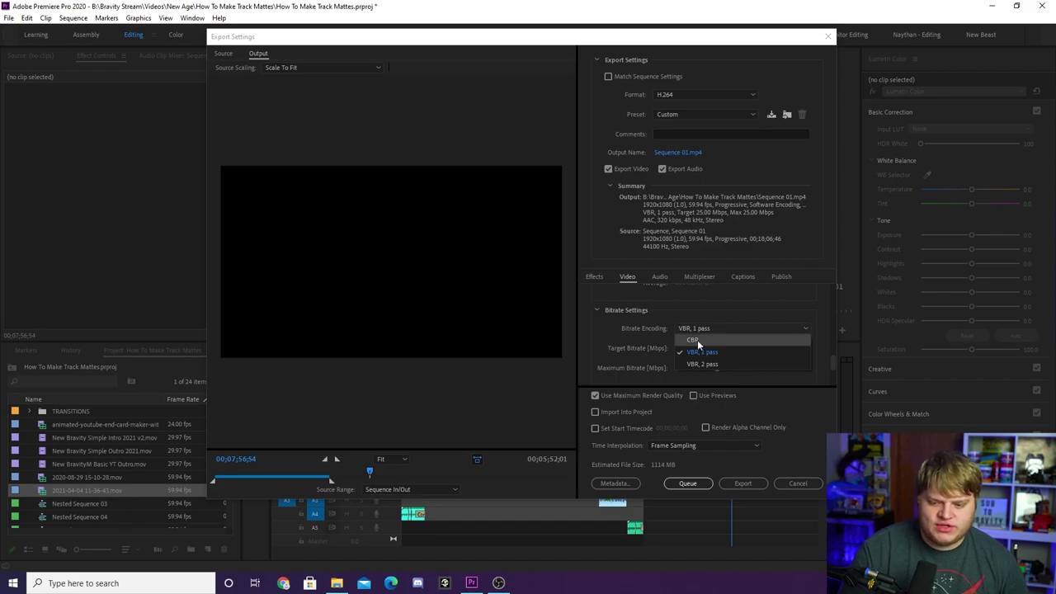
{"action": "left_click", "coordinate": [698, 339]}
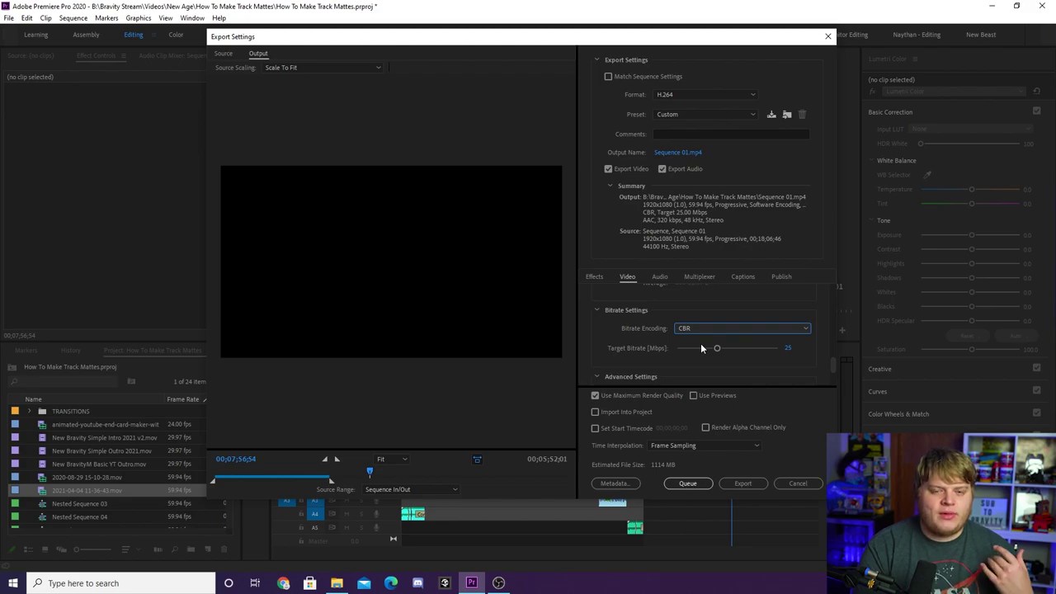
{"action": "left_click", "coordinate": [710, 327]}
{"action": "left_click", "coordinate": [716, 355]}
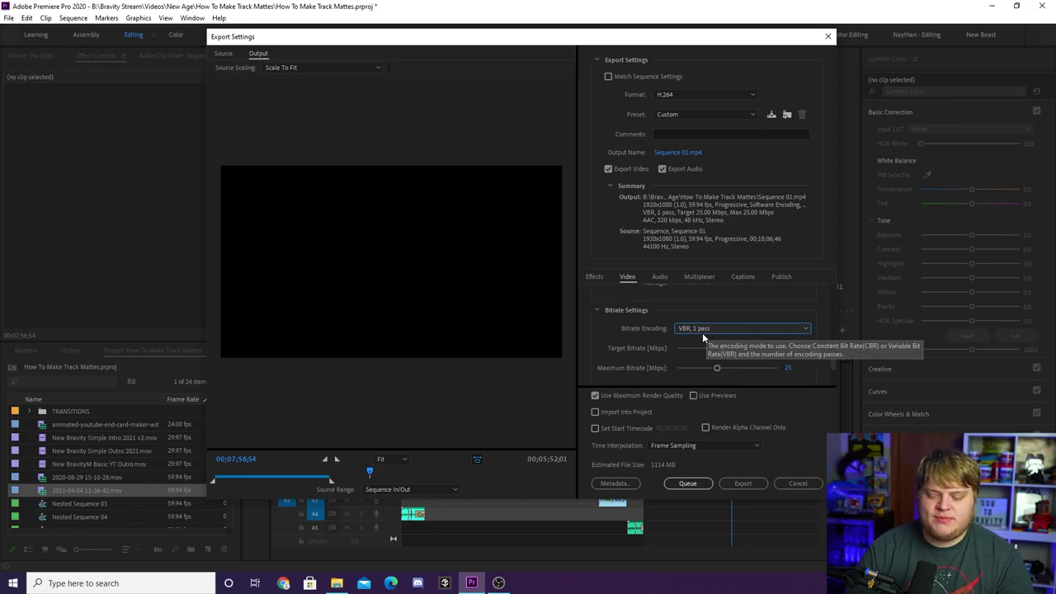
{"action": "left_click", "coordinate": [701, 331]}
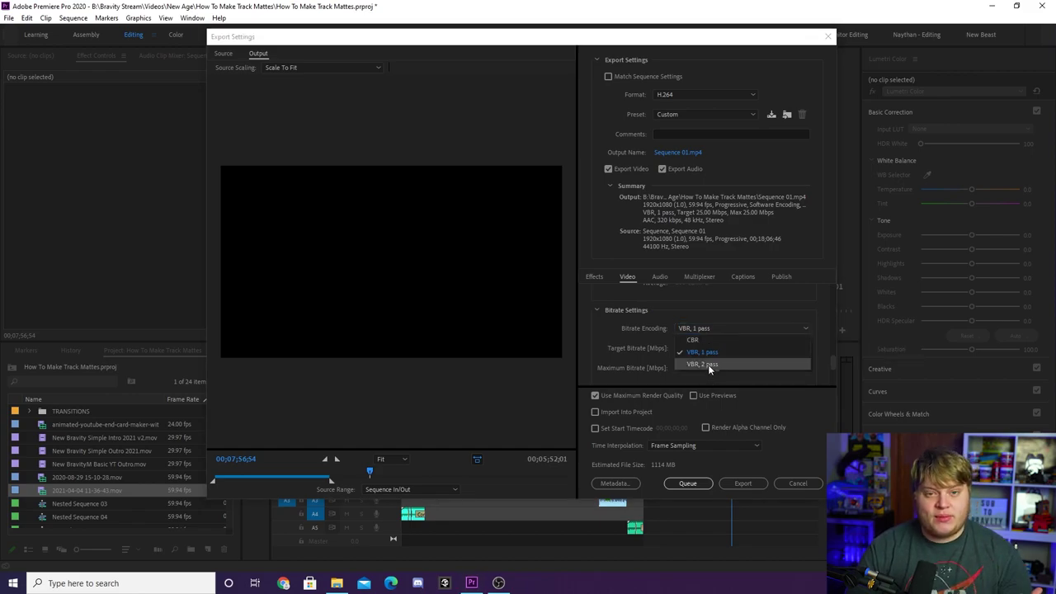
{"action": "left_click", "coordinate": [707, 364]}
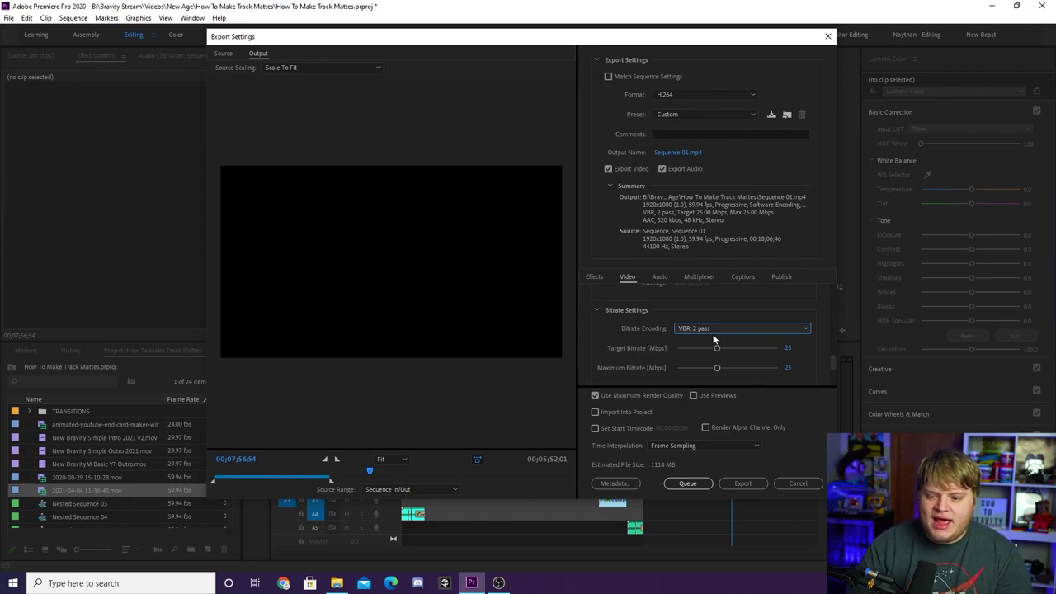
{"action": "left_click", "coordinate": [710, 328]}
{"action": "left_click", "coordinate": [703, 353]}
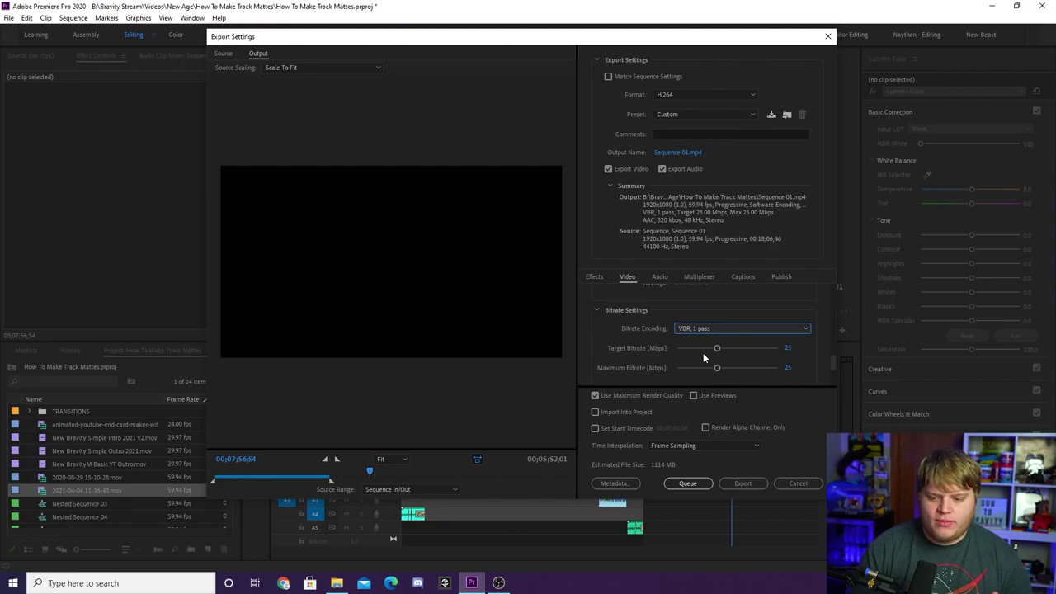
{"action": "left_click", "coordinate": [698, 327]}
{"action": "left_click", "coordinate": [714, 346]}
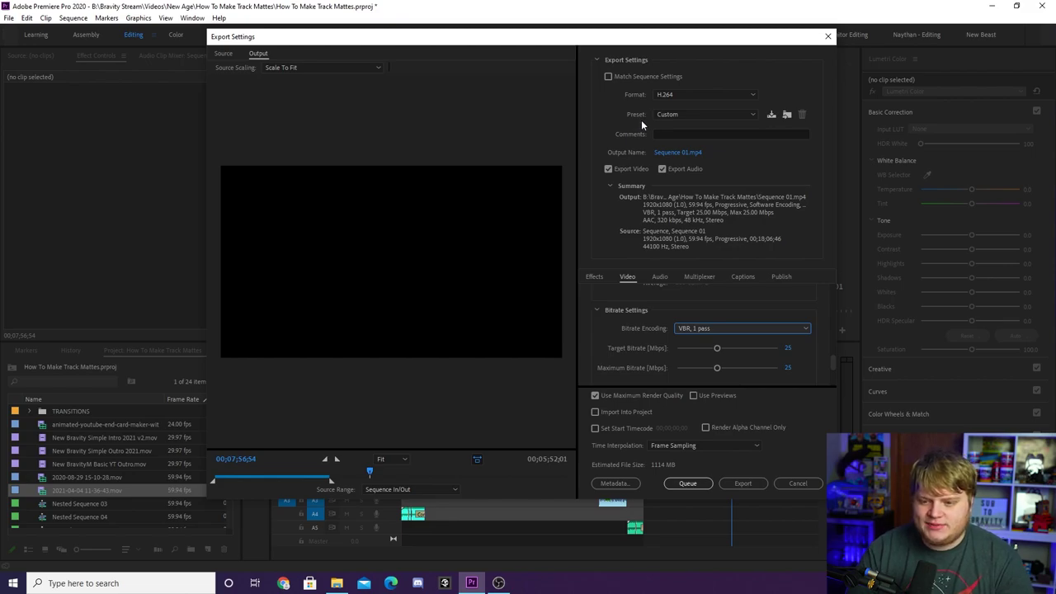
Step: Save the settings as 'Test 1080p Export Preset', verify it in the Preset list, and close Export Settings
{"action": "left_click", "coordinate": [771, 116]}
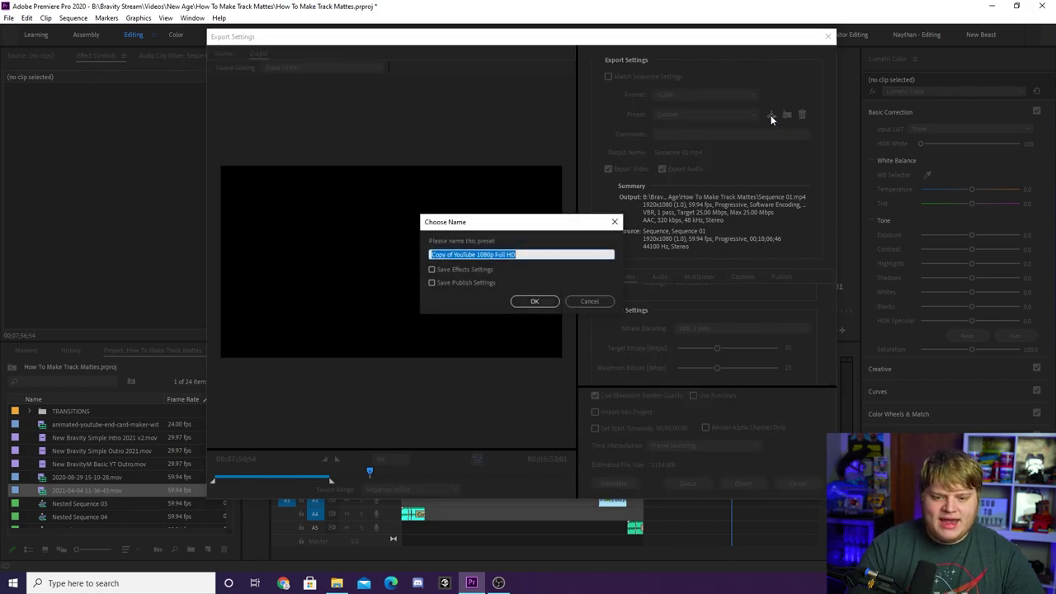
{"action": "type", "text": "Test 10"}
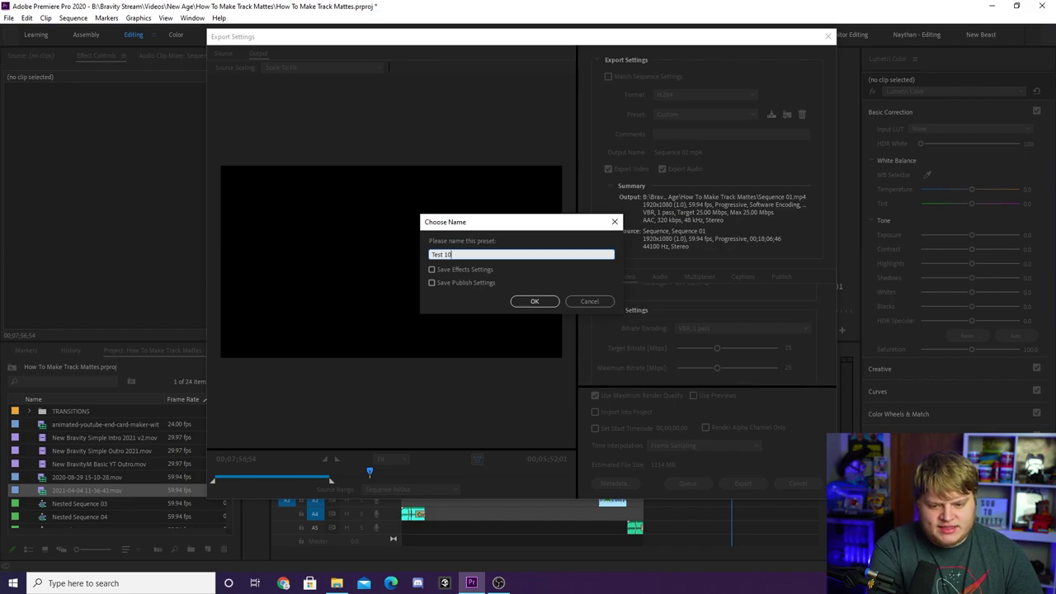
{"action": "type", "text": "980p Ex"}
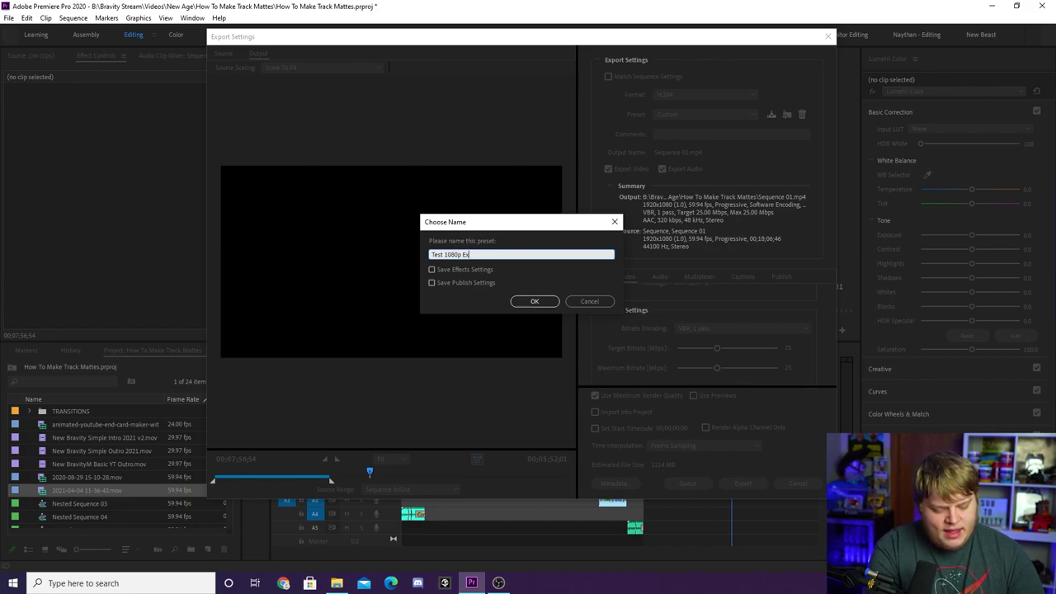
{"action": "type", "text": "port Preset"}
{"action": "left_click", "coordinate": [522, 302]}
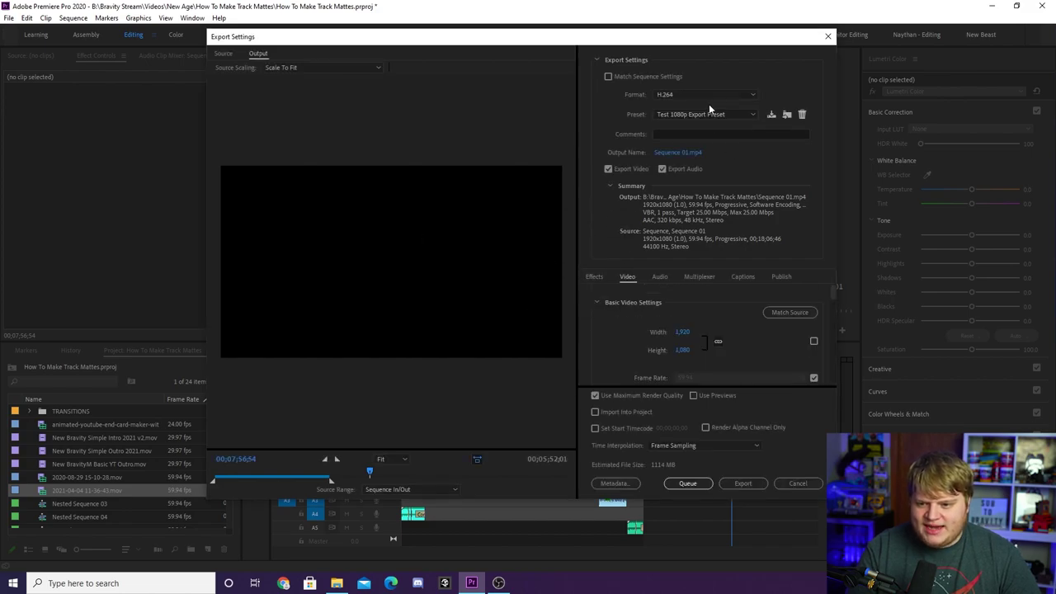
{"action": "left_click", "coordinate": [684, 114]}
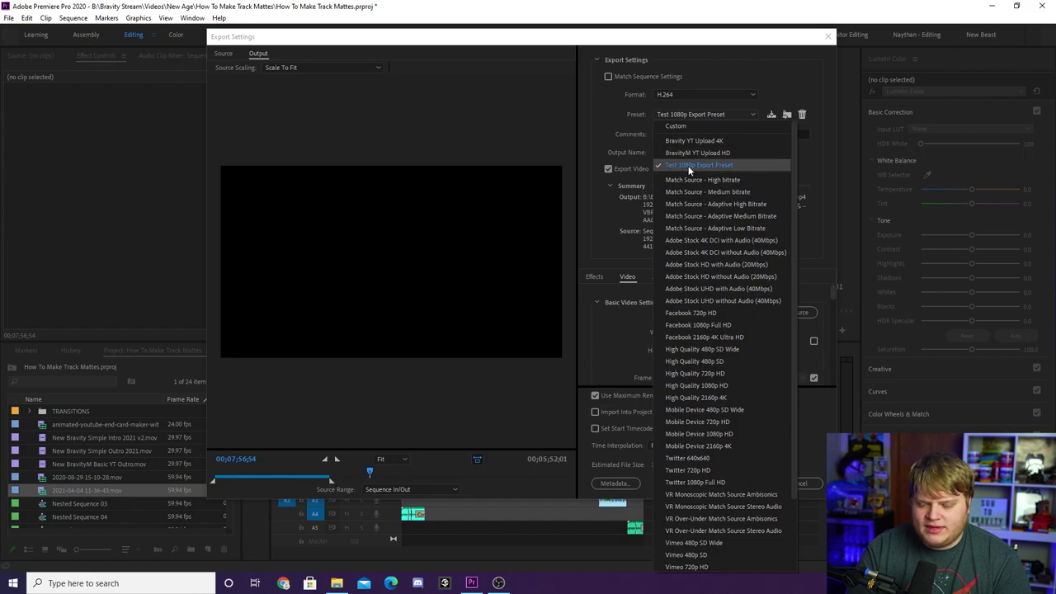
{"action": "left_click", "coordinate": [634, 120]}
{"action": "left_click", "coordinate": [804, 482]}
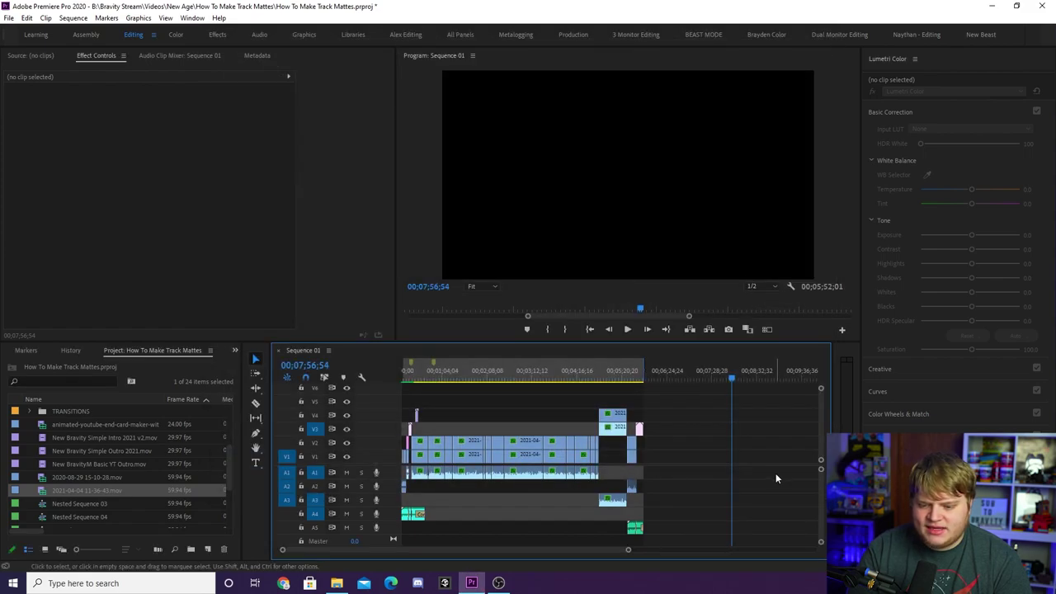
Step: Reopen the media export settings and load the Test 1080p Export Preset
{"action": "left_click", "coordinate": [8, 18]}
{"action": "mouse_move", "coordinate": [124, 325]}
{"action": "left_click", "coordinate": [194, 325]}
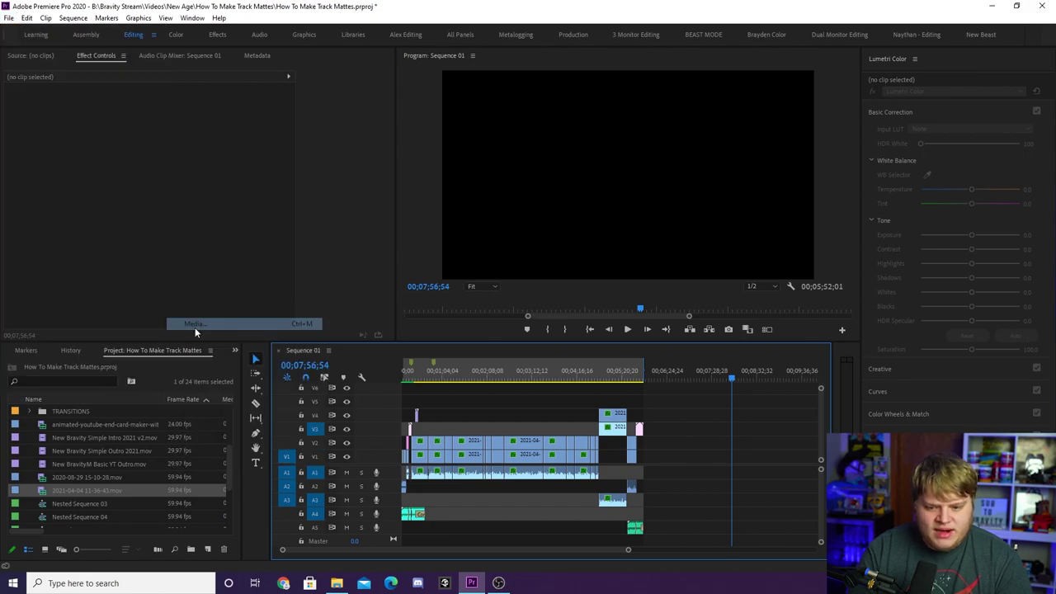
{"action": "left_click", "coordinate": [697, 114]}
{"action": "scroll", "coordinate": [688, 201], "scroll_direction": "up", "scroll_amount": 3}
{"action": "left_click", "coordinate": [693, 167]}
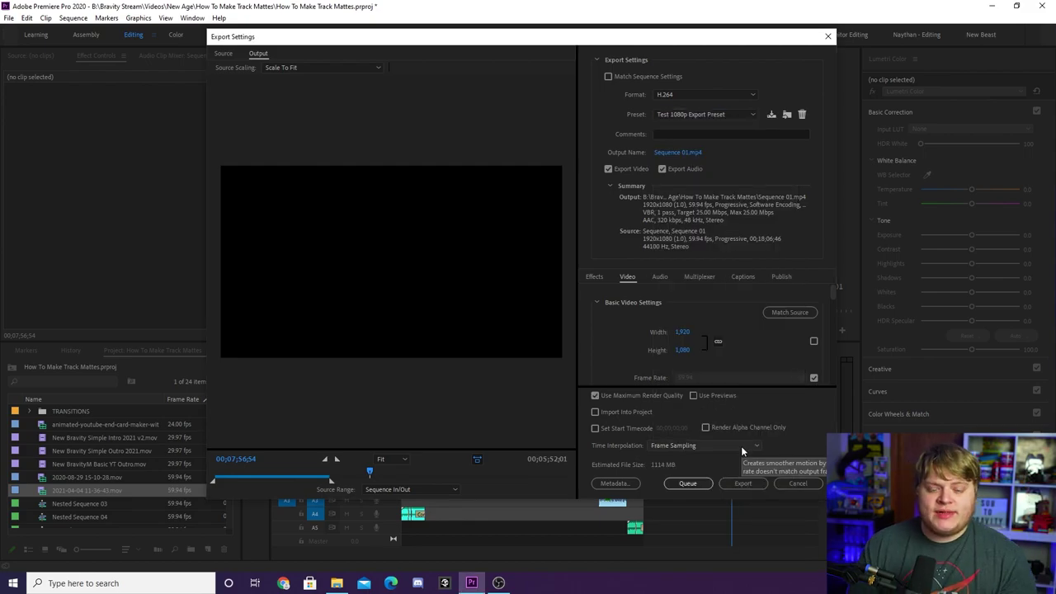
Step: Switch to the YouTube 2160p 4K Ultra HD preset and enable Use Maximum Render Quality
{"action": "left_click", "coordinate": [717, 116]}
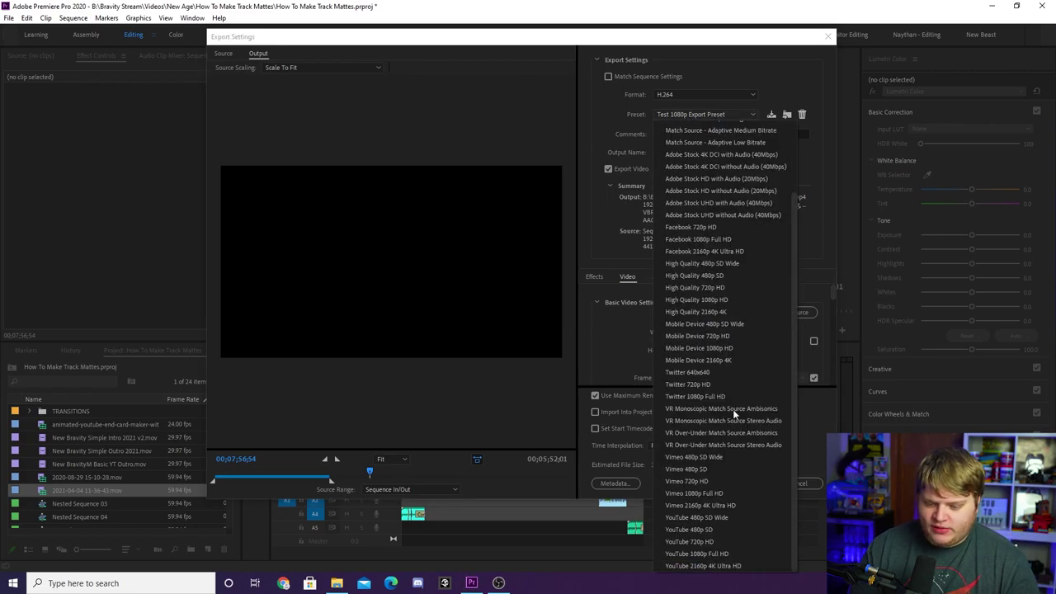
{"action": "left_click", "coordinate": [700, 572]}
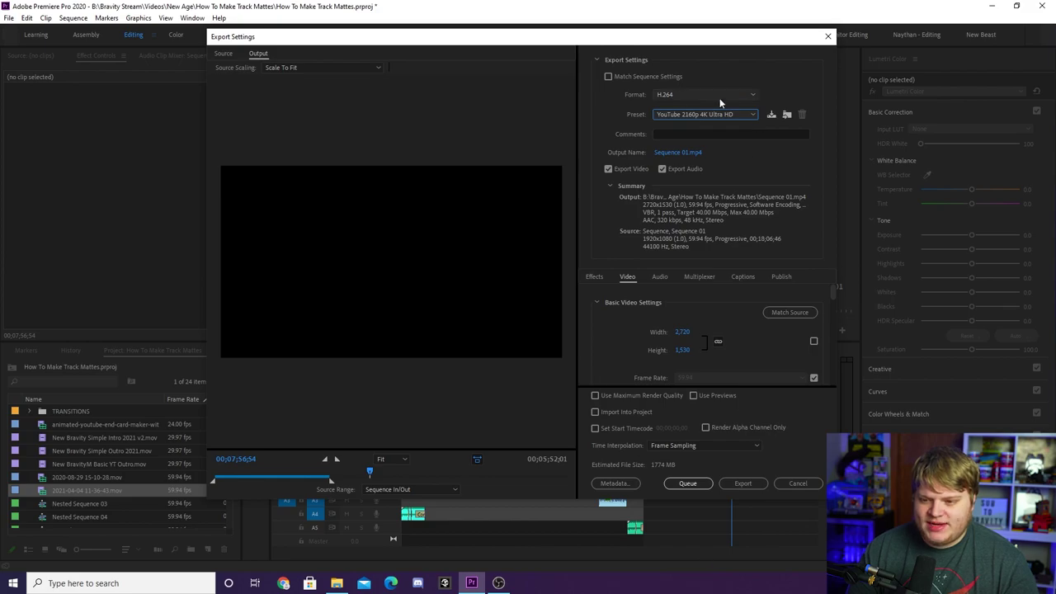
{"action": "left_click", "coordinate": [595, 396]}
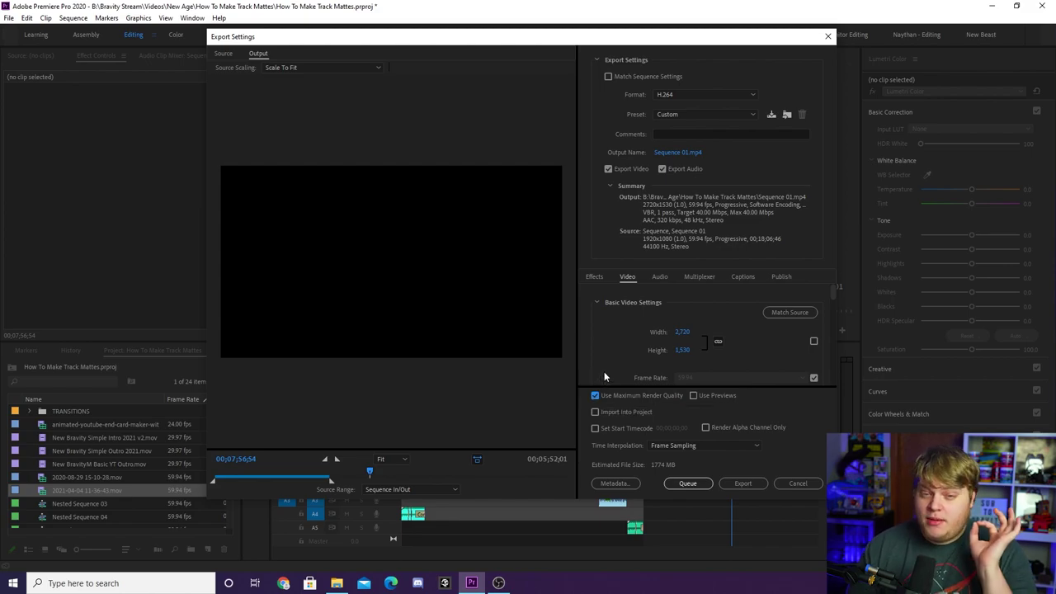
Step: Raise the 4K Target Bitrate to 50 Mbps, keeping VBR, 1 pass encoding (2214 MB)
{"action": "scroll", "coordinate": [718, 330], "scroll_direction": "down", "scroll_amount": 8}
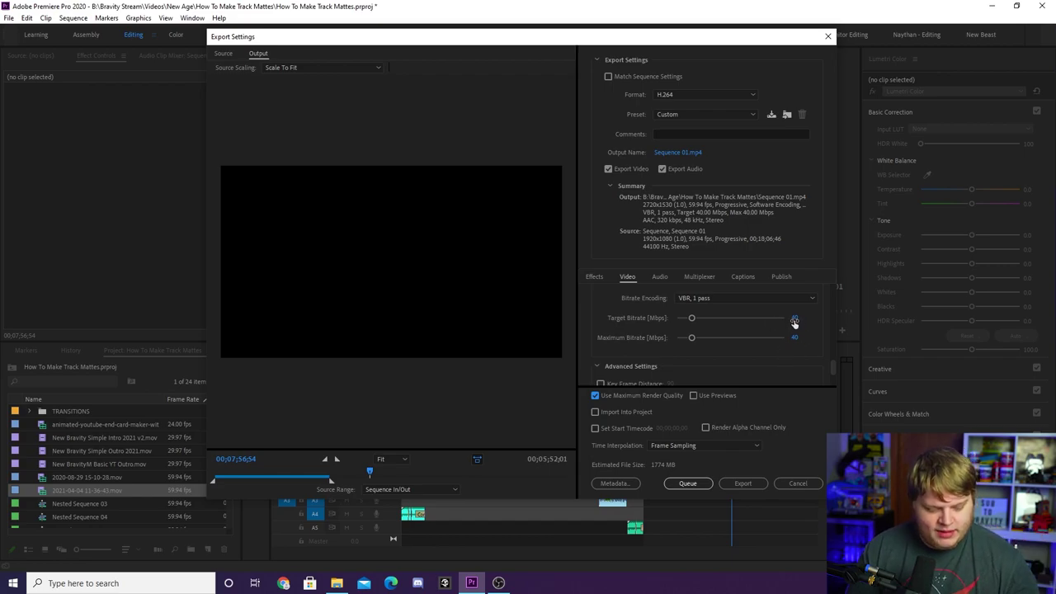
{"action": "left_click", "coordinate": [793, 319]}
{"action": "type", "text": "5"}
{"action": "key", "text": "Return"}
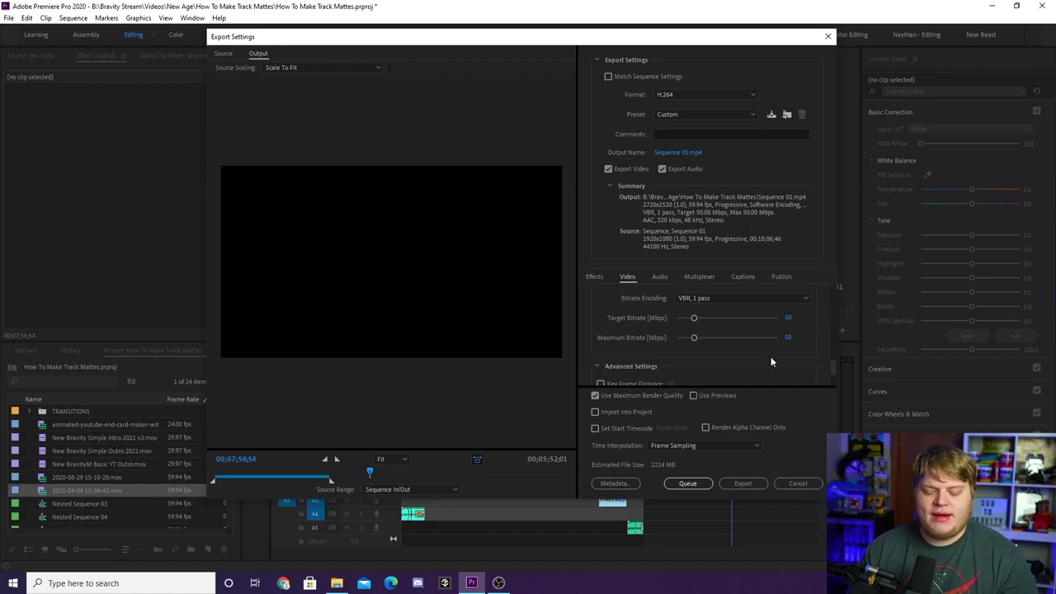
{"action": "left_click", "coordinate": [727, 298]}
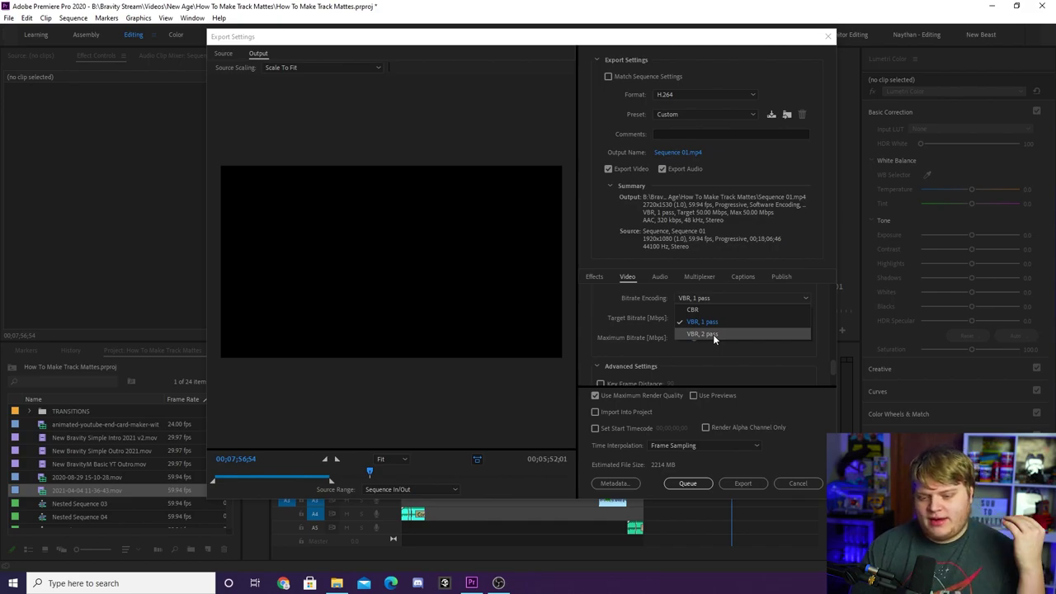
{"action": "left_click", "coordinate": [710, 322]}
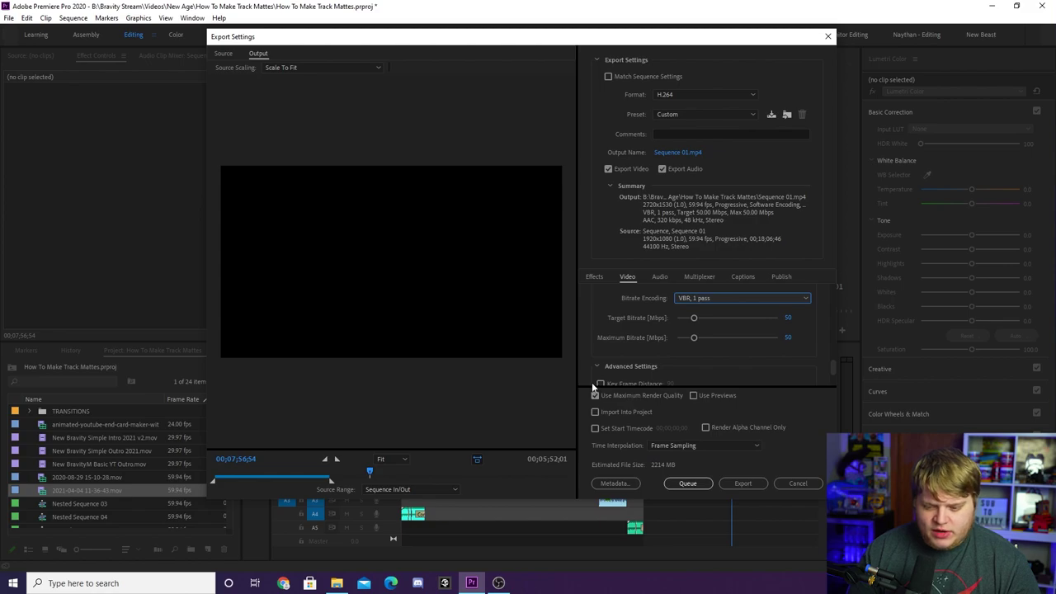
Step: Save the 2720×1530, 50 Mbps settings as 'Test 4K Export Preset' and confirm it's selected
{"action": "left_click", "coordinate": [771, 114]}
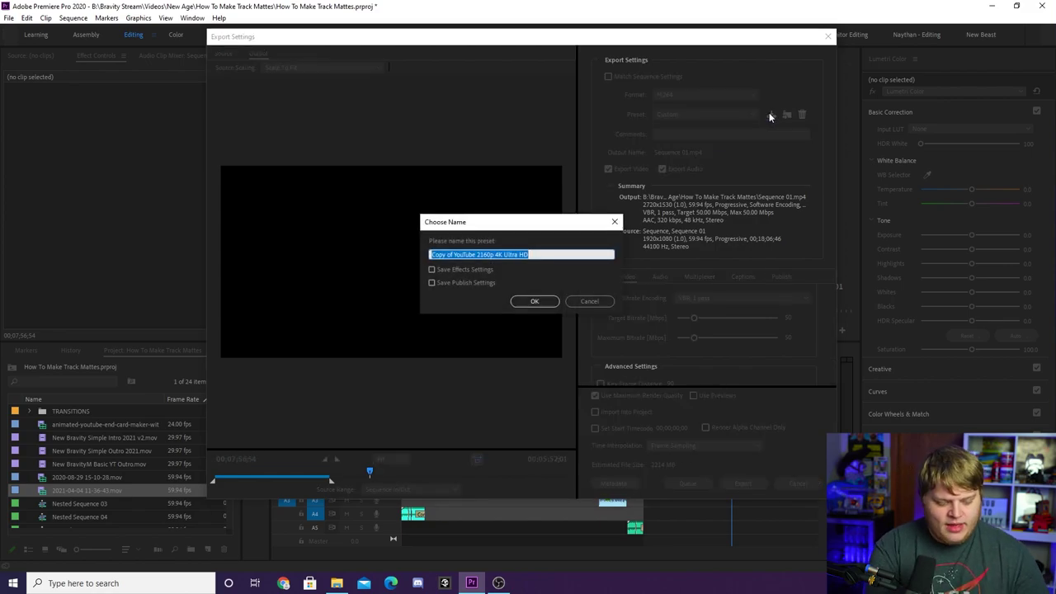
{"action": "type", "text": "Test 4K E"}
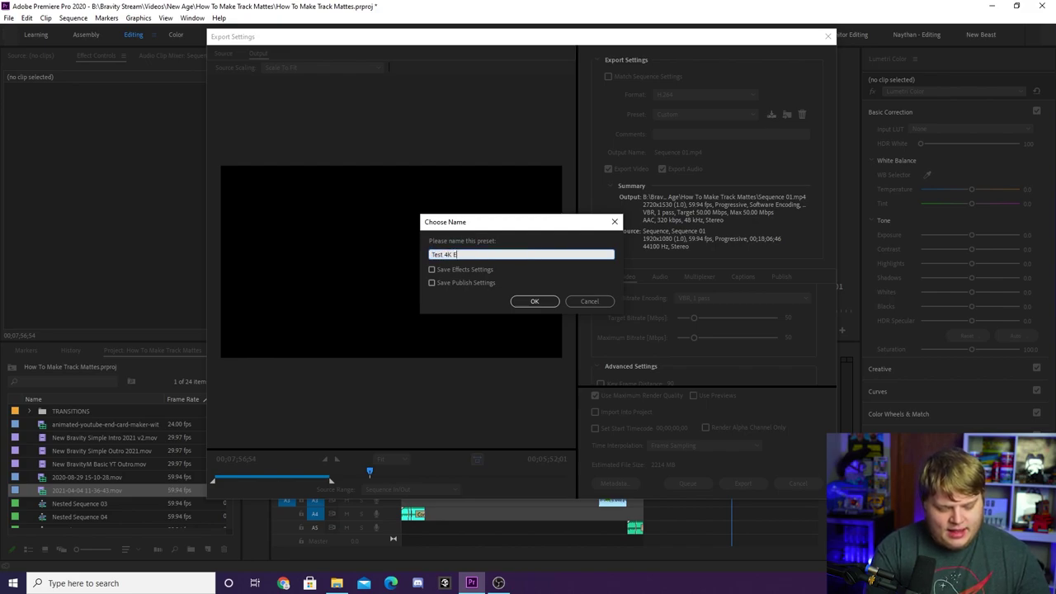
{"action": "type", "text": "t Preset"}
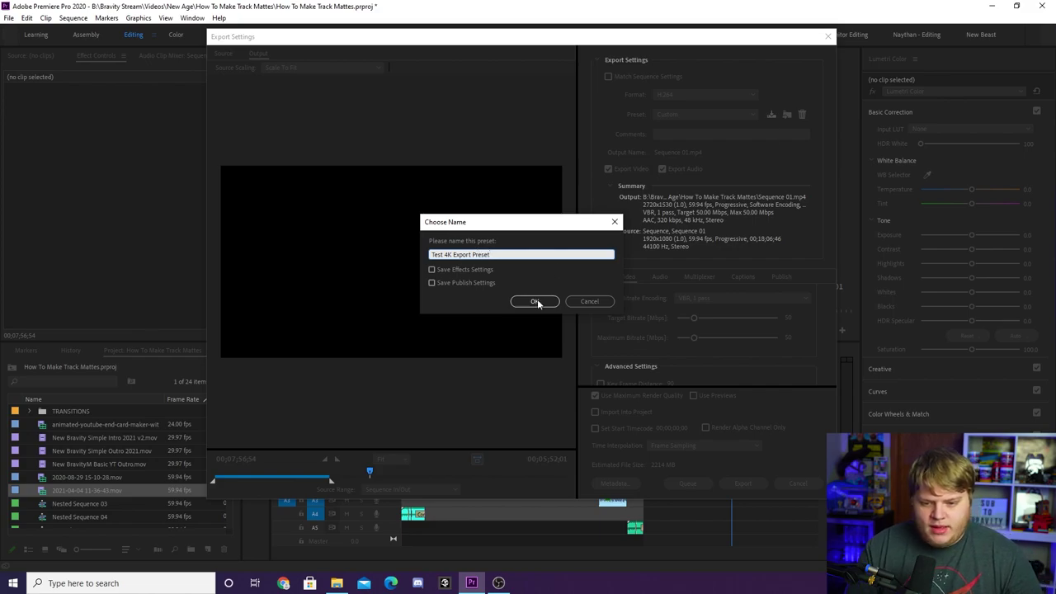
{"action": "left_click", "coordinate": [536, 301]}
{"action": "left_click", "coordinate": [708, 117]}
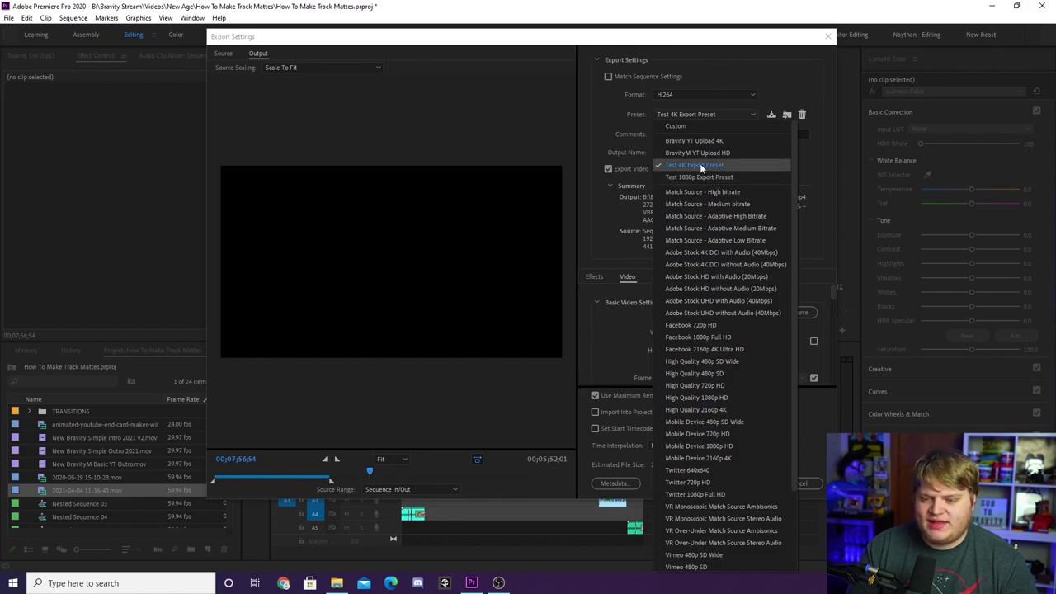
{"action": "left_click", "coordinate": [707, 167]}
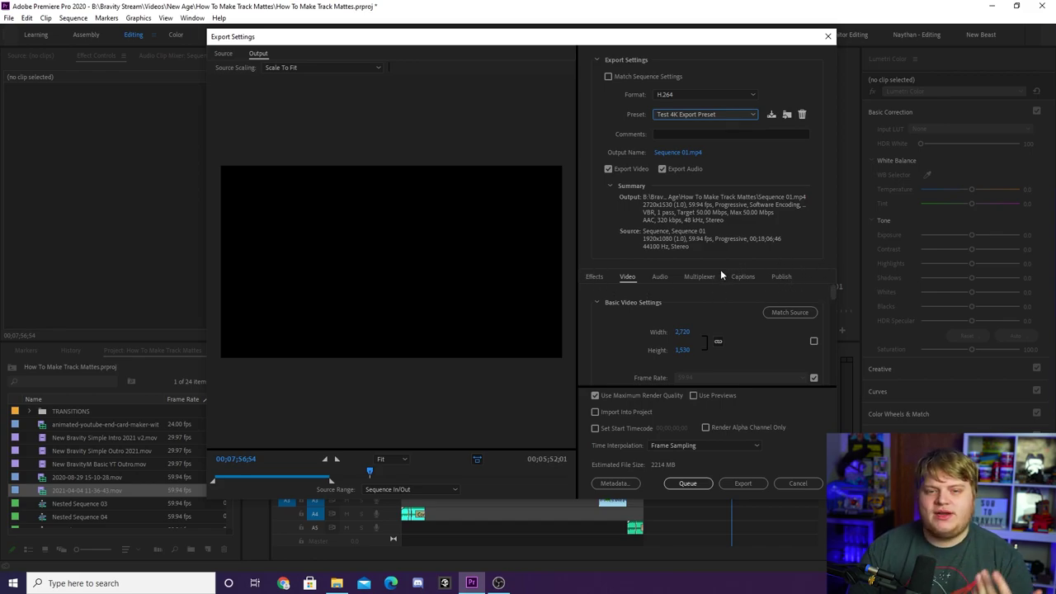
Step: Check the audio export settings show a 256 kbps bitrate, then view the Effects settings
{"action": "left_click", "coordinate": [660, 276]}
{"action": "scroll", "coordinate": [597, 330], "scroll_direction": "down", "scroll_amount": 3}
{"action": "left_click", "coordinate": [594, 277]}
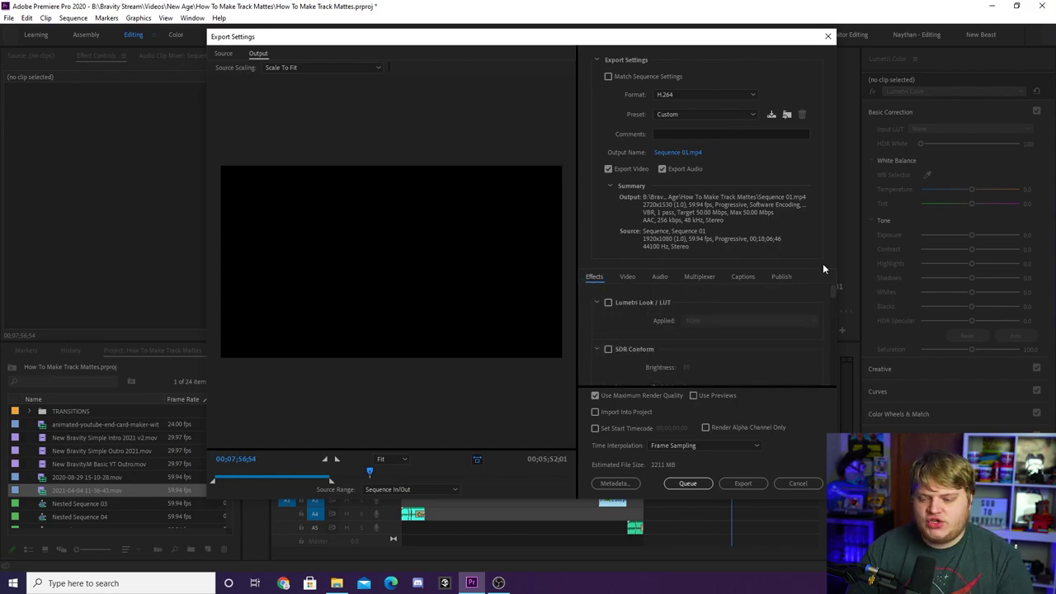
Step: Review the Publish destinations down to the YouTube section, leaving none enabled
{"action": "left_click", "coordinate": [781, 277]}
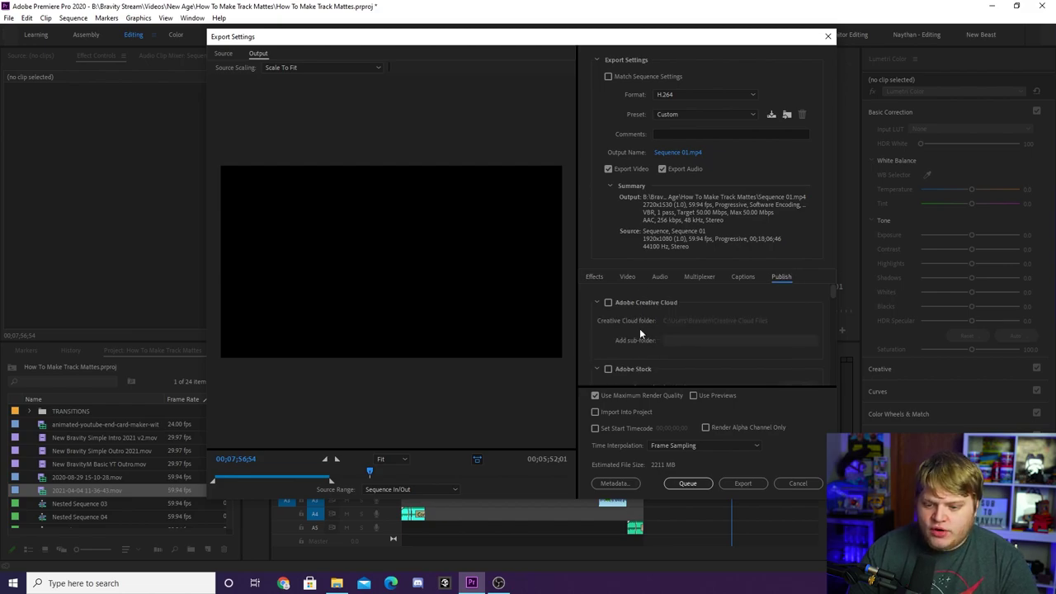
{"action": "scroll", "coordinate": [640, 329], "scroll_direction": "down", "scroll_amount": 5}
{"action": "scroll", "coordinate": [640, 330], "scroll_direction": "down", "scroll_amount": 5}
{"action": "scroll", "coordinate": [637, 338], "scroll_direction": "down", "scroll_amount": 3}
{"action": "scroll", "coordinate": [636, 338], "scroll_direction": "down", "scroll_amount": 4}
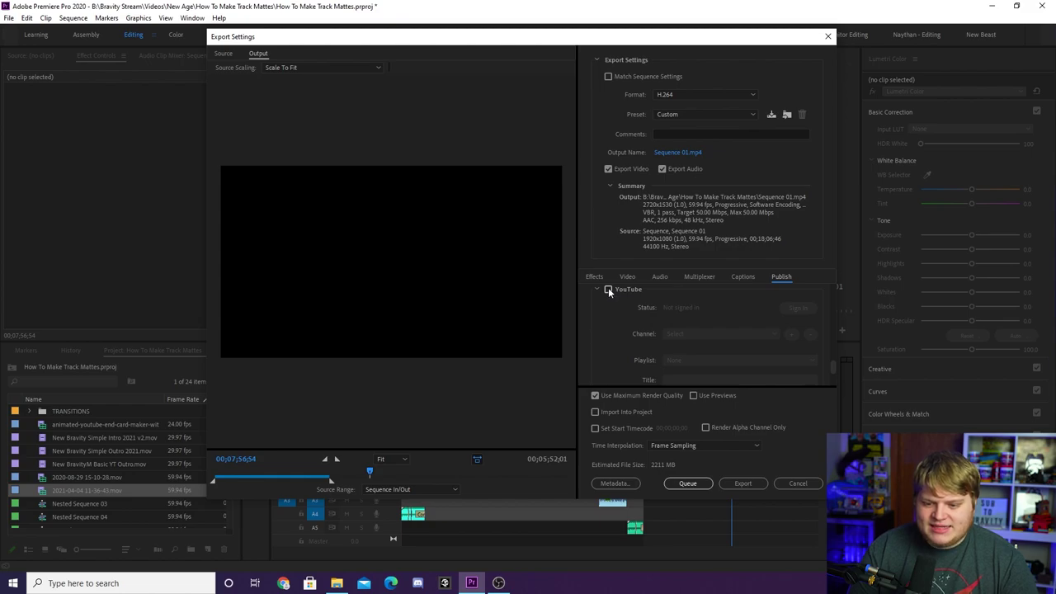
{"action": "scroll", "coordinate": [631, 322], "scroll_direction": "down", "scroll_amount": 1}
{"action": "scroll", "coordinate": [669, 357], "scroll_direction": "down", "scroll_amount": 2}
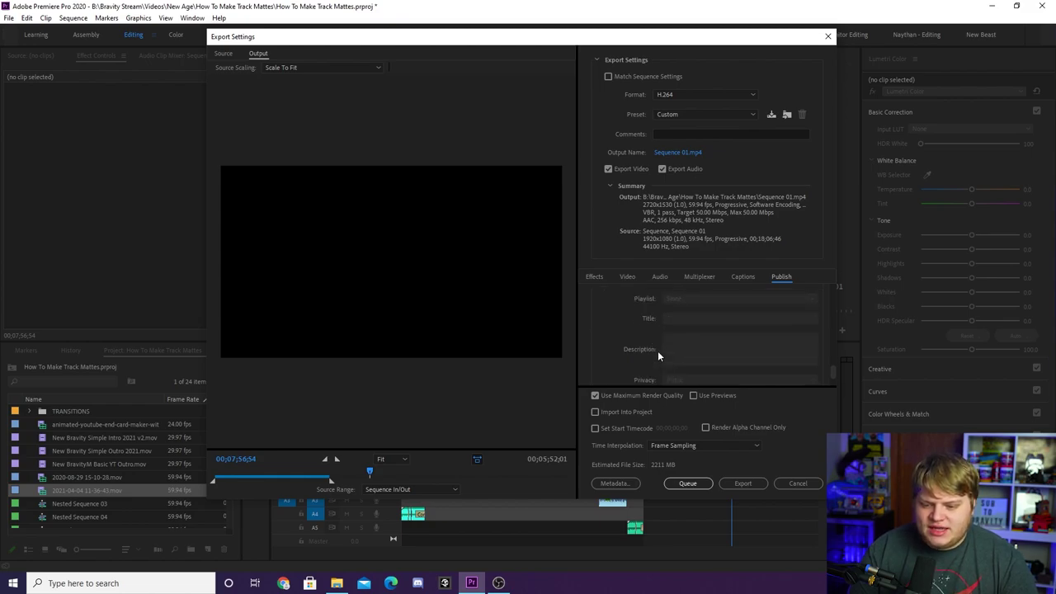
{"action": "scroll", "coordinate": [679, 364], "scroll_direction": "up", "scroll_amount": 1}
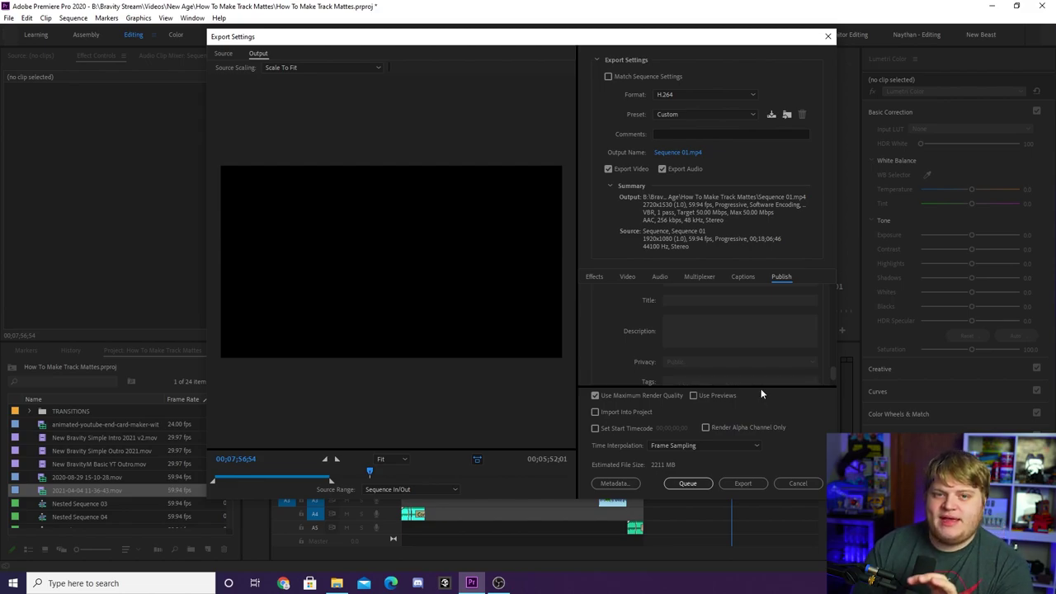
{"action": "scroll", "coordinate": [708, 351], "scroll_direction": "down", "scroll_amount": 2}
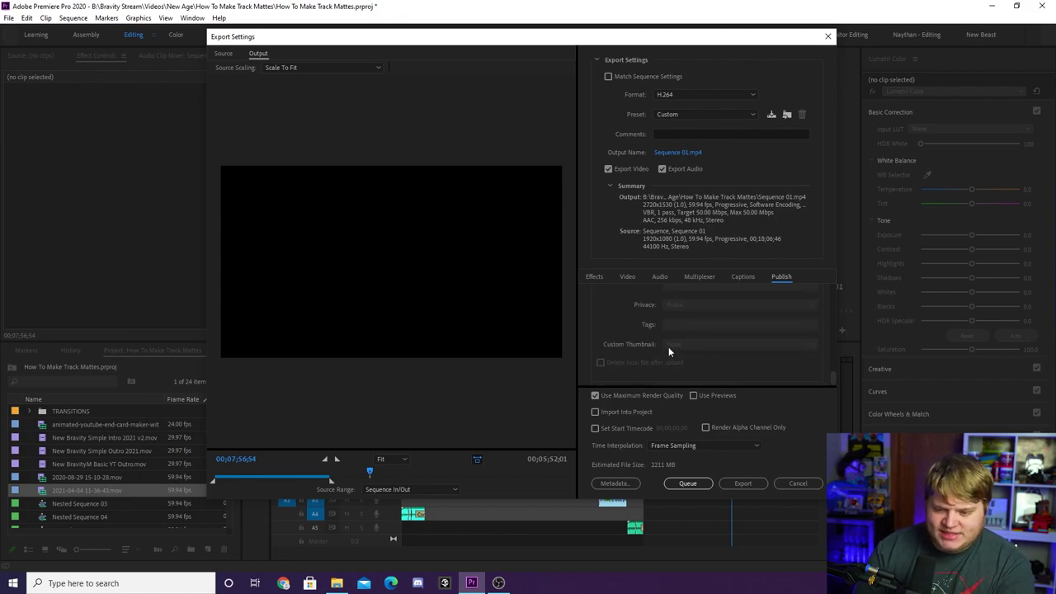
{"action": "scroll", "coordinate": [669, 351], "scroll_direction": "up", "scroll_amount": 2}
{"action": "scroll", "coordinate": [684, 347], "scroll_direction": "down", "scroll_amount": 2}
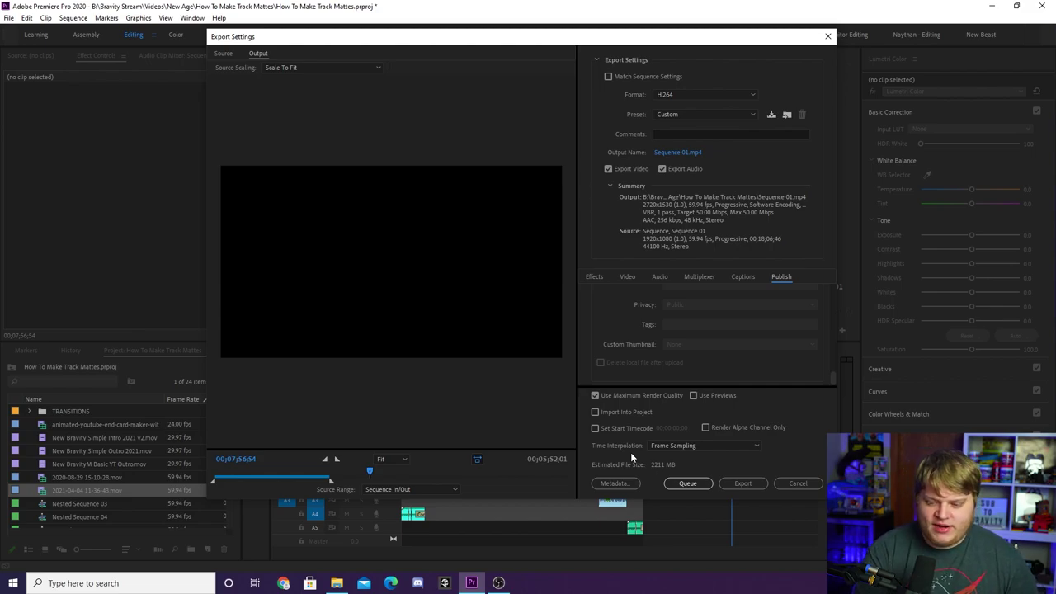
{"action": "scroll", "coordinate": [635, 363], "scroll_direction": "up", "scroll_amount": 1}
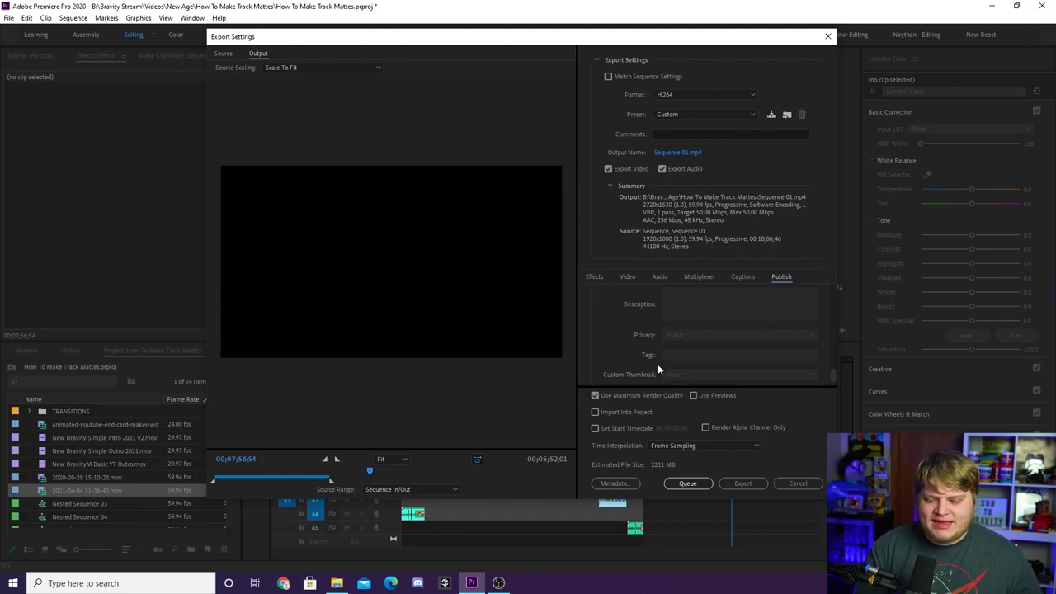
{"action": "scroll", "coordinate": [658, 364], "scroll_direction": "down", "scroll_amount": 3}
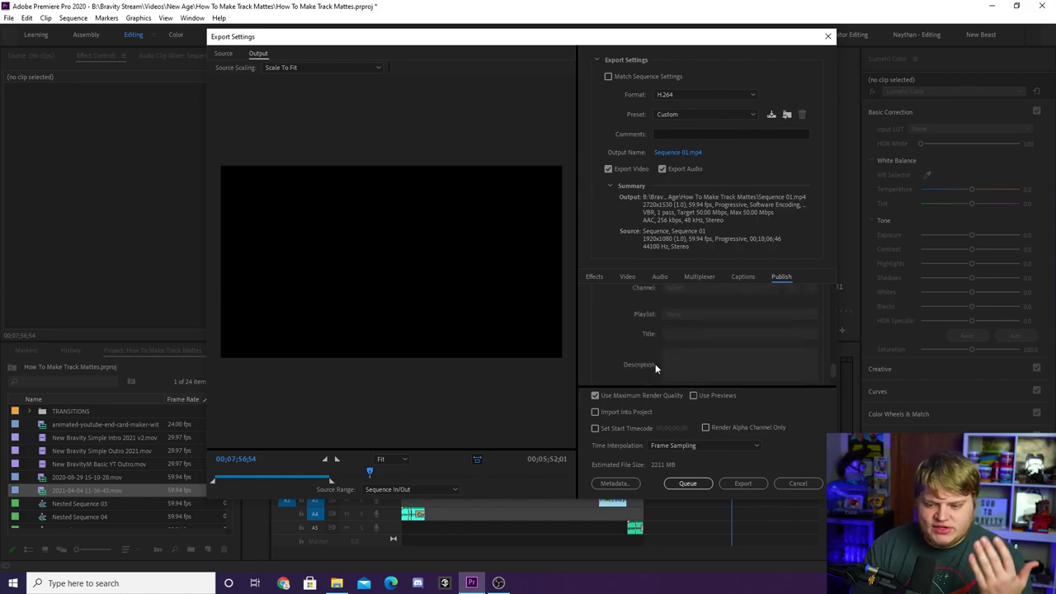